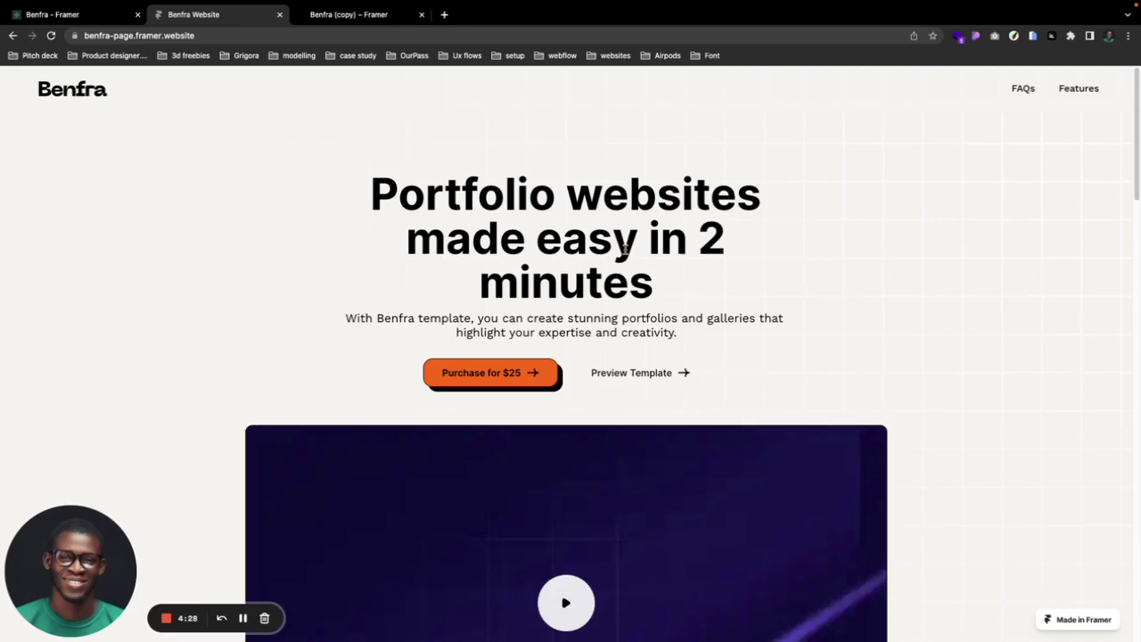
Scroll down through the current page and back up.
{"action": "scroll", "coordinate": [624, 250], "scroll_direction": "down", "scroll_amount": 2}
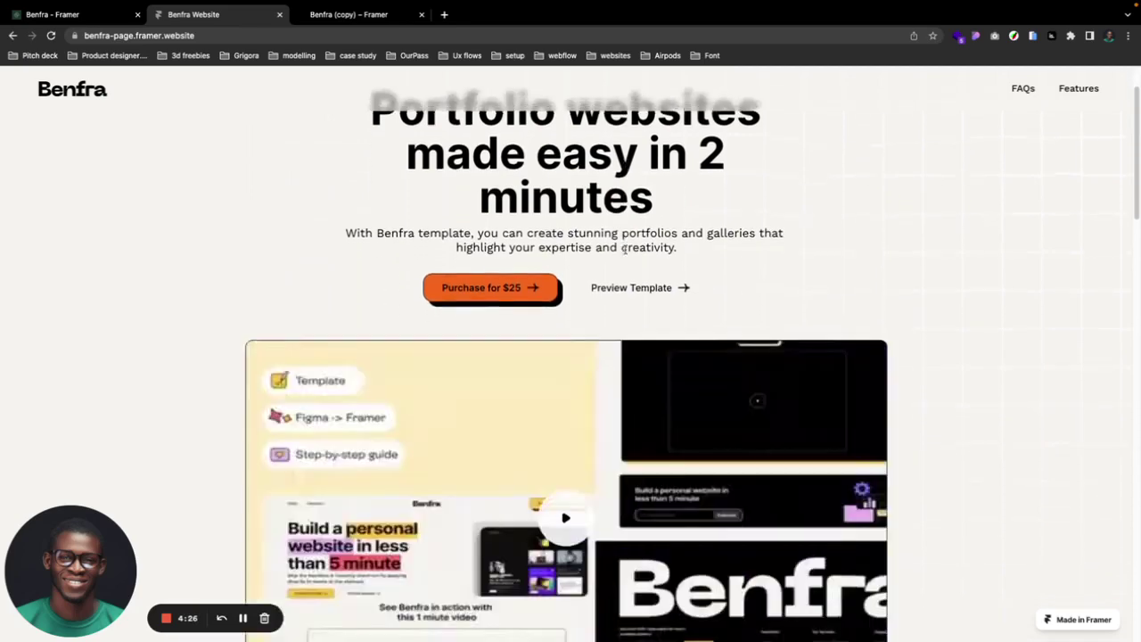
{"action": "scroll", "coordinate": [625, 251], "scroll_direction": "down", "scroll_amount": 5}
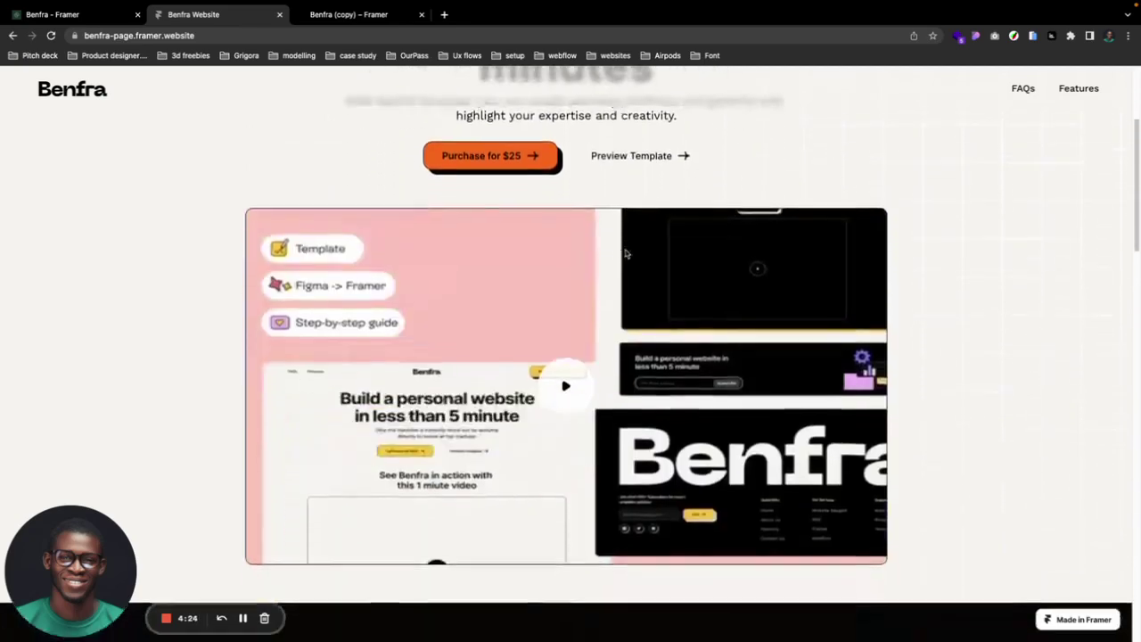
{"action": "scroll", "coordinate": [626, 255], "scroll_direction": "down", "scroll_amount": 3}
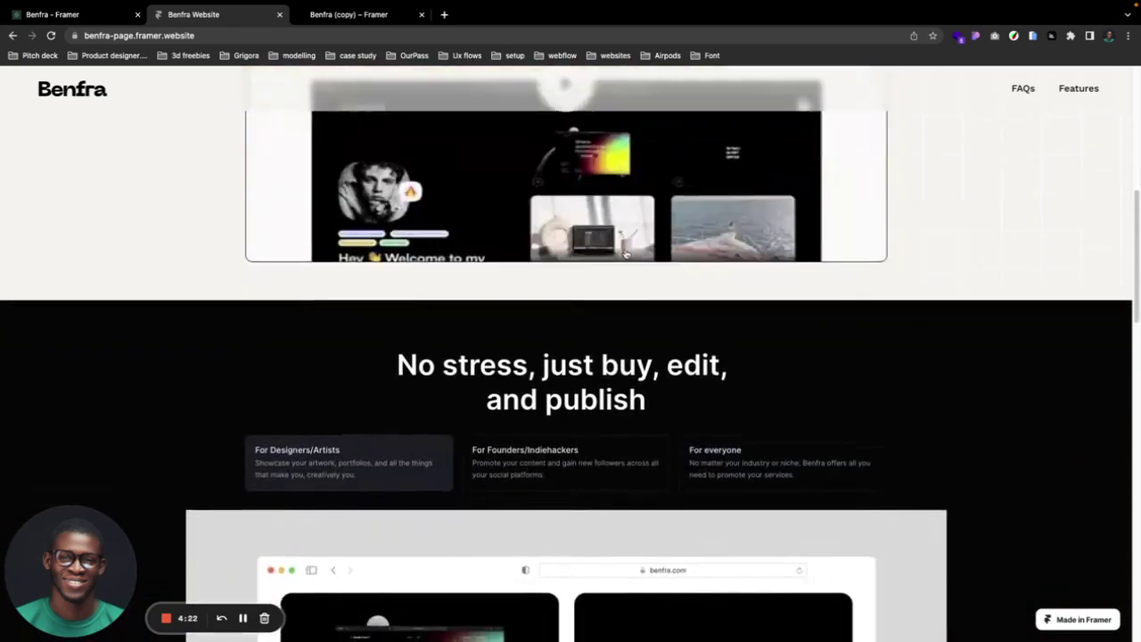
{"action": "scroll", "coordinate": [627, 255], "scroll_direction": "down", "scroll_amount": 2}
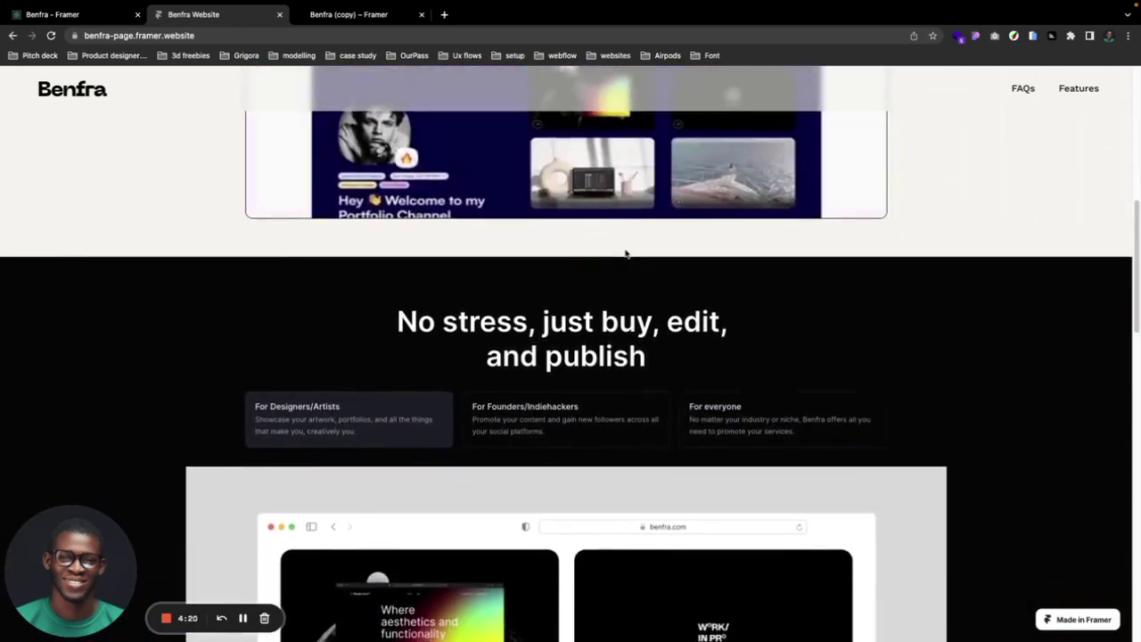
{"action": "scroll", "coordinate": [625, 252], "scroll_direction": "down", "scroll_amount": 3}
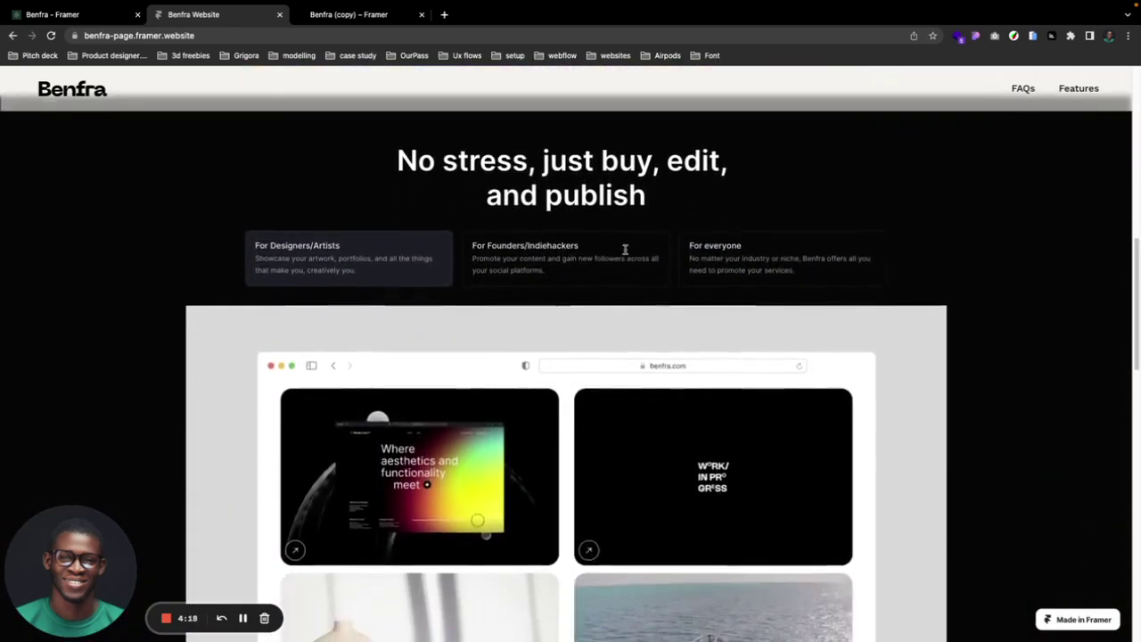
{"action": "scroll", "coordinate": [625, 253], "scroll_direction": "down", "scroll_amount": 5}
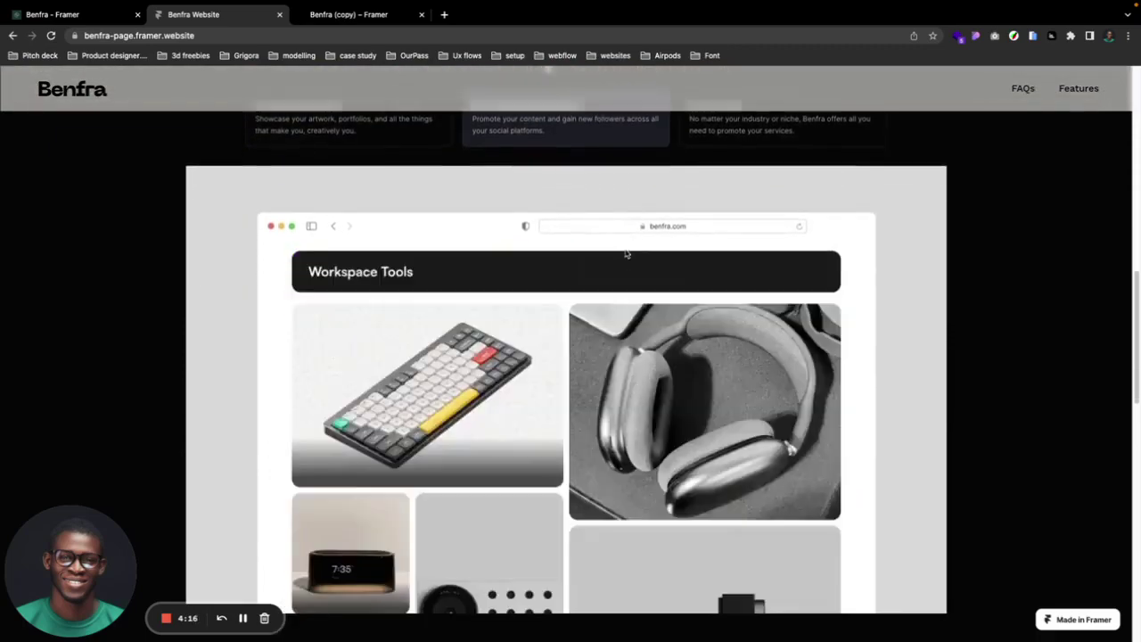
{"action": "scroll", "coordinate": [626, 256], "scroll_direction": "down", "scroll_amount": 3}
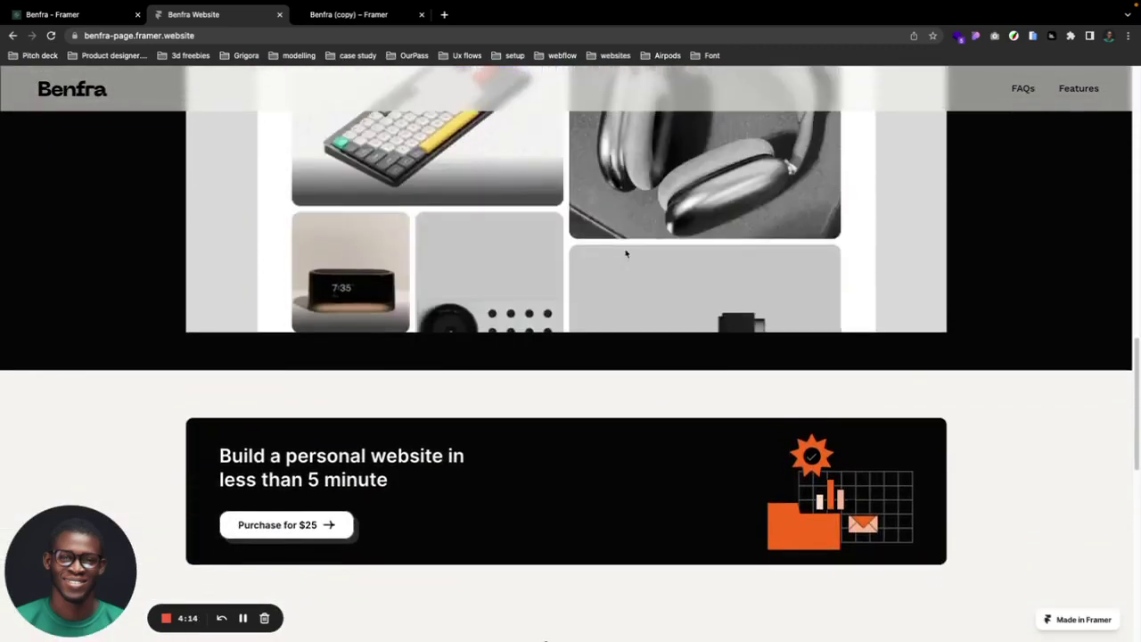
{"action": "scroll", "coordinate": [625, 253], "scroll_direction": "down", "scroll_amount": 4}
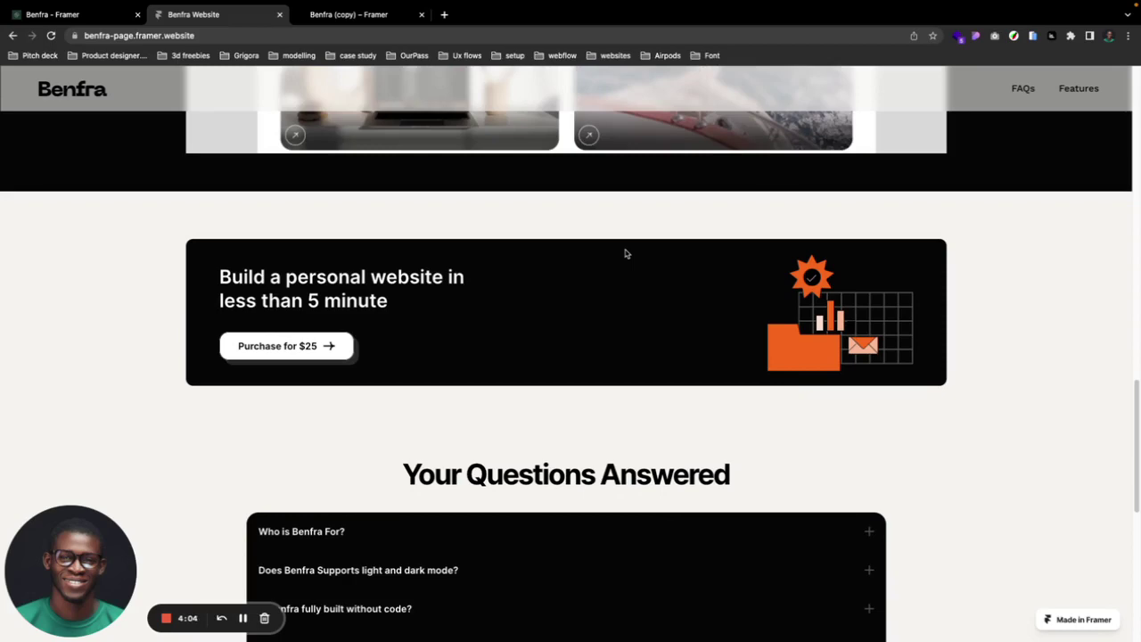
{"action": "scroll", "coordinate": [625, 254], "scroll_direction": "up", "scroll_amount": 15}
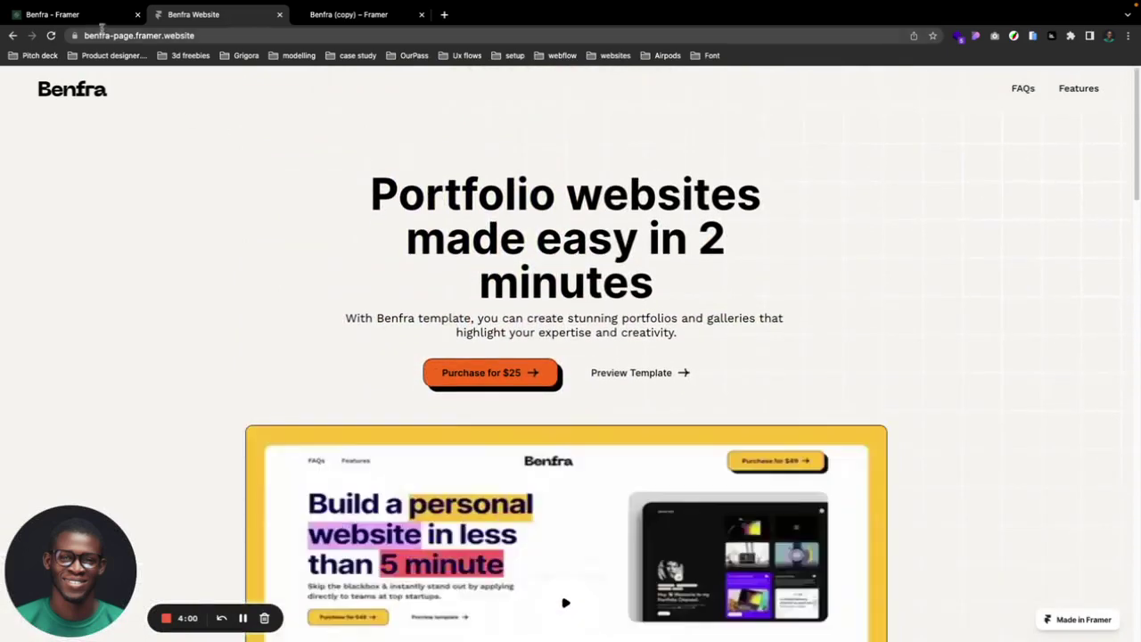
Switch to the published Benfra portfolio site and browse its home page.
{"action": "left_click", "coordinate": [100, 16]}
{"action": "scroll", "coordinate": [301, 205], "scroll_direction": "up", "scroll_amount": 8}
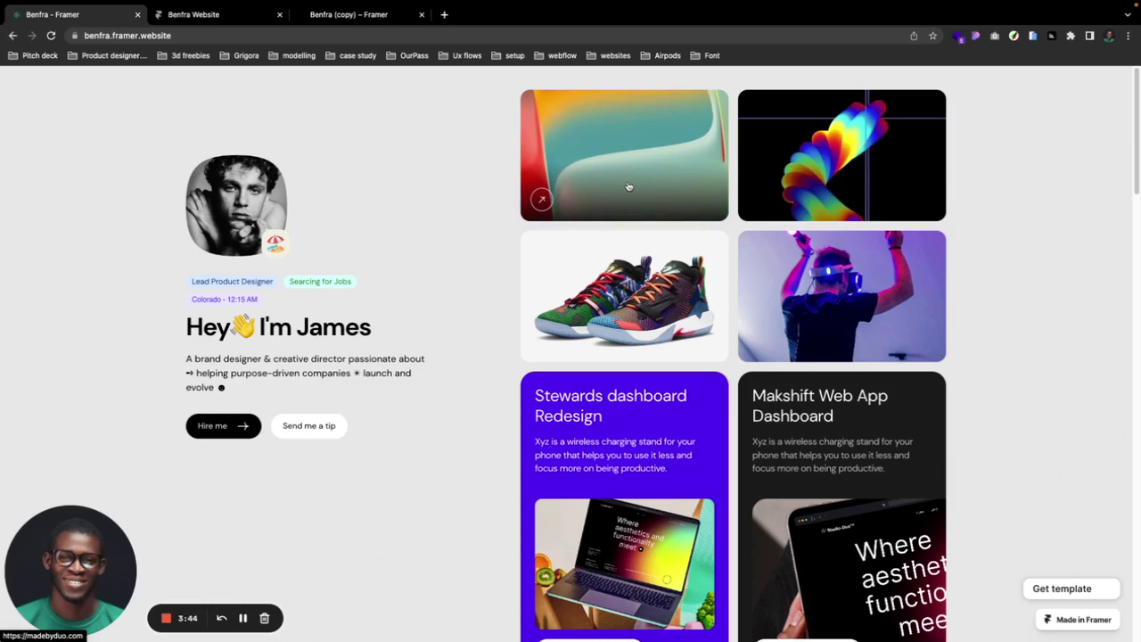
{"action": "scroll", "coordinate": [629, 187], "scroll_direction": "down", "scroll_amount": 2}
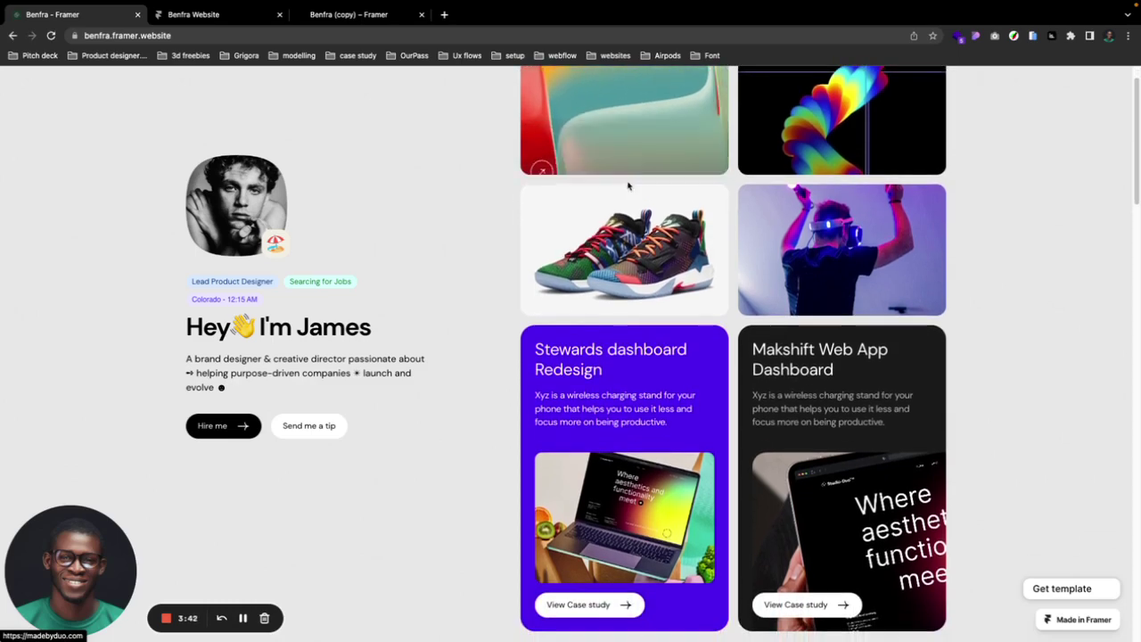
{"action": "scroll", "coordinate": [629, 186], "scroll_direction": "up", "scroll_amount": 2}
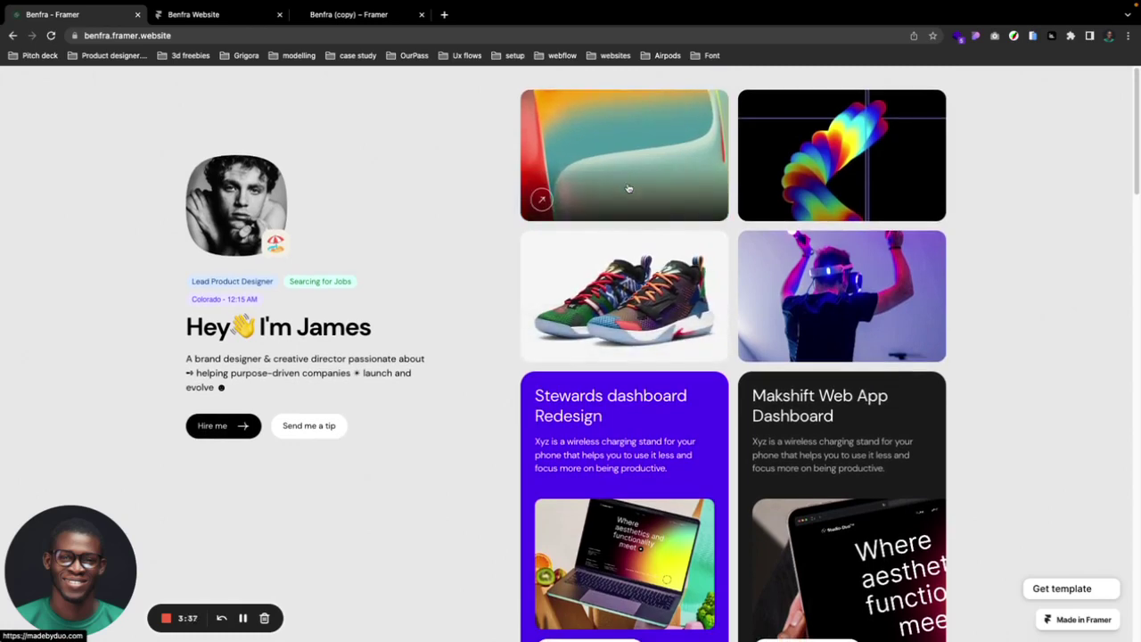
{"action": "scroll", "coordinate": [615, 258], "scroll_direction": "down", "scroll_amount": 6}
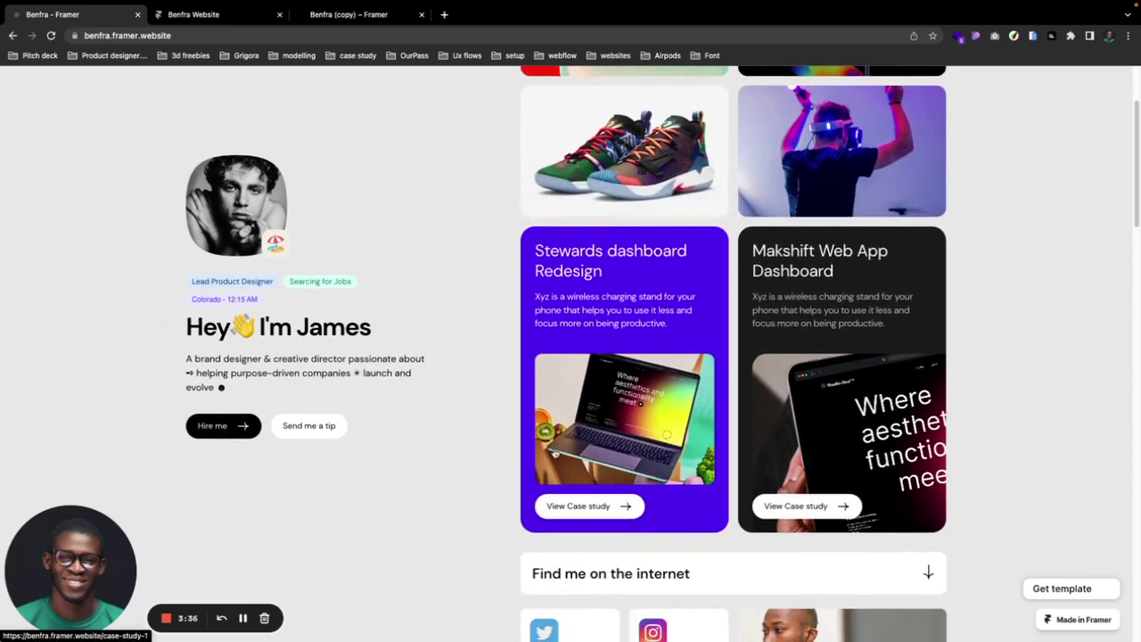
Open the Stewards card's case study and scroll through its page.
{"action": "left_click", "coordinate": [559, 508]}
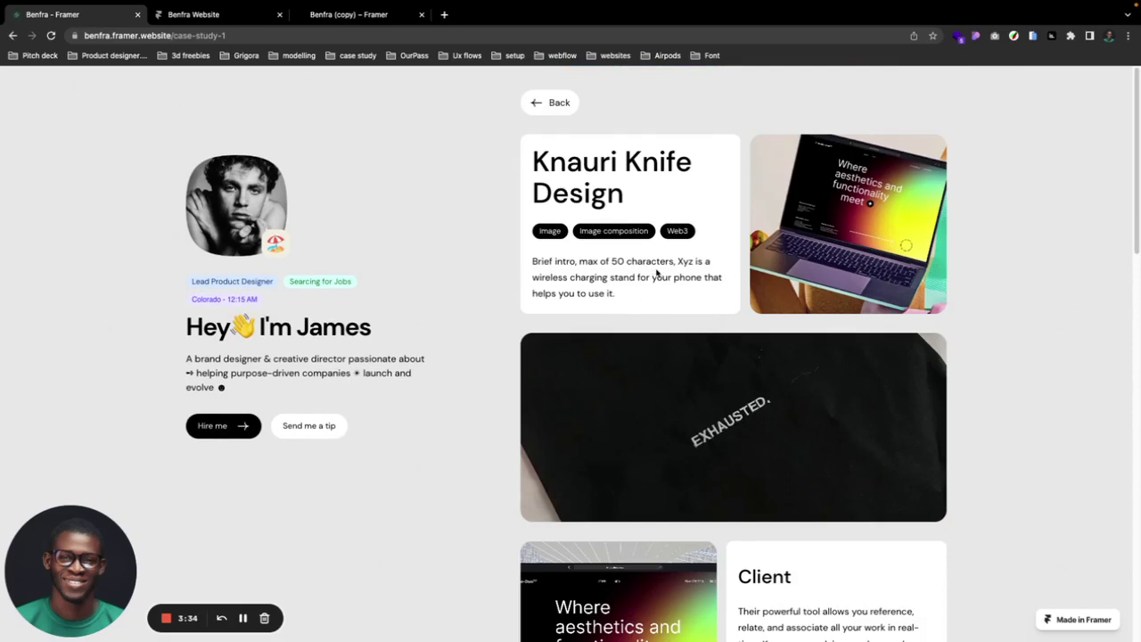
{"action": "scroll", "coordinate": [656, 273], "scroll_direction": "down", "scroll_amount": 1}
{"action": "scroll", "coordinate": [656, 273], "scroll_direction": "down", "scroll_amount": 1}
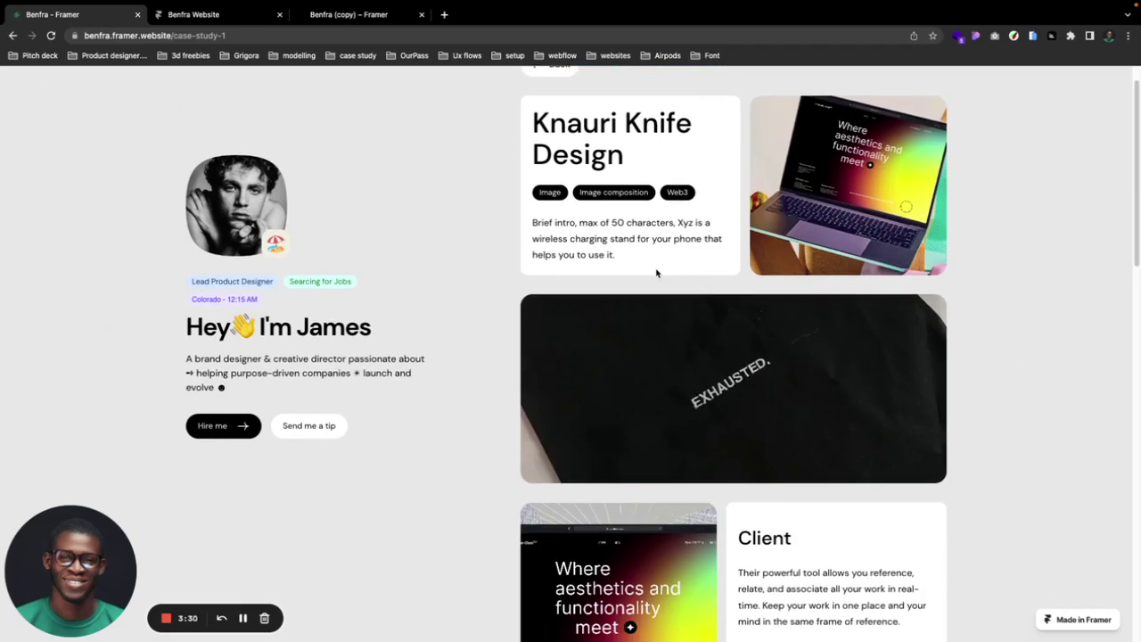
{"action": "scroll", "coordinate": [656, 272], "scroll_direction": "up", "scroll_amount": 2}
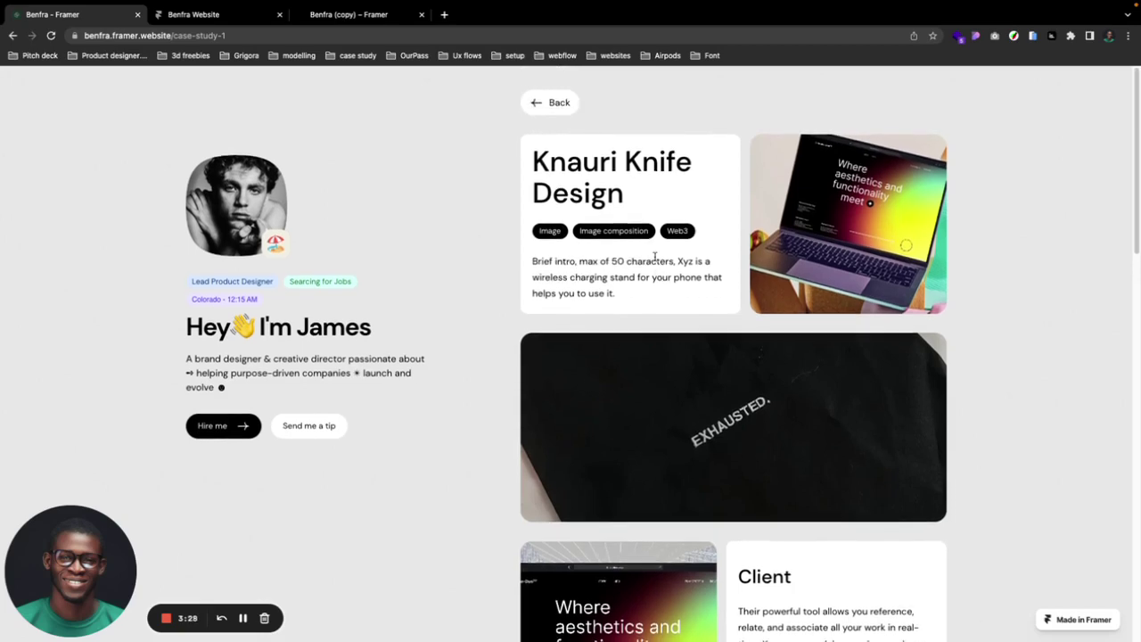
{"action": "left_click", "coordinate": [555, 104]}
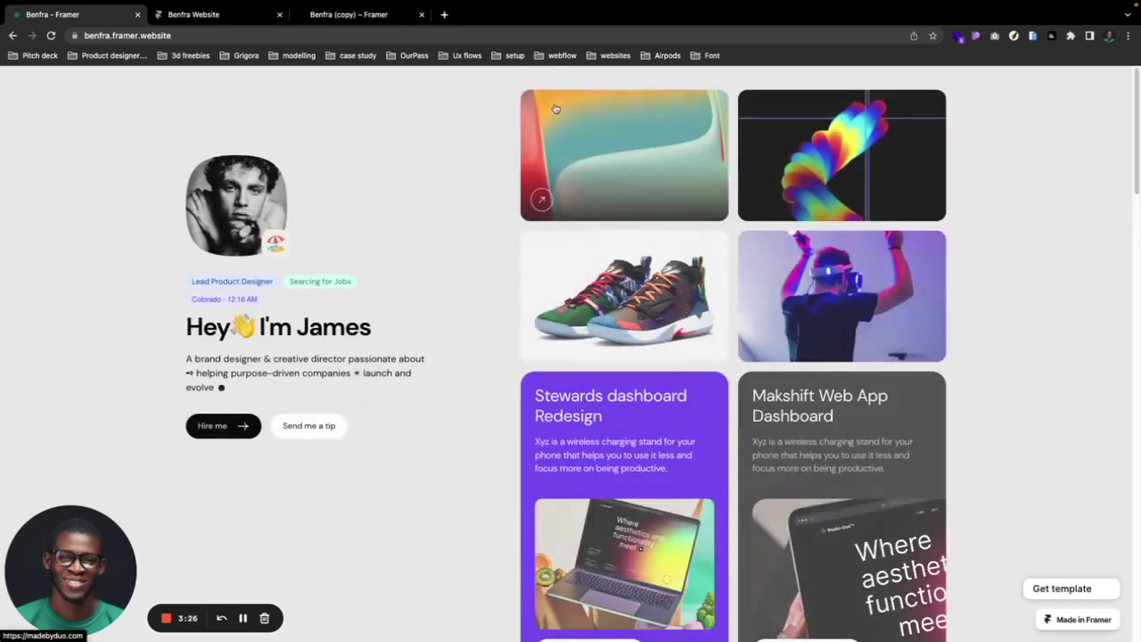
{"action": "scroll", "coordinate": [565, 253], "scroll_direction": "down", "scroll_amount": 5}
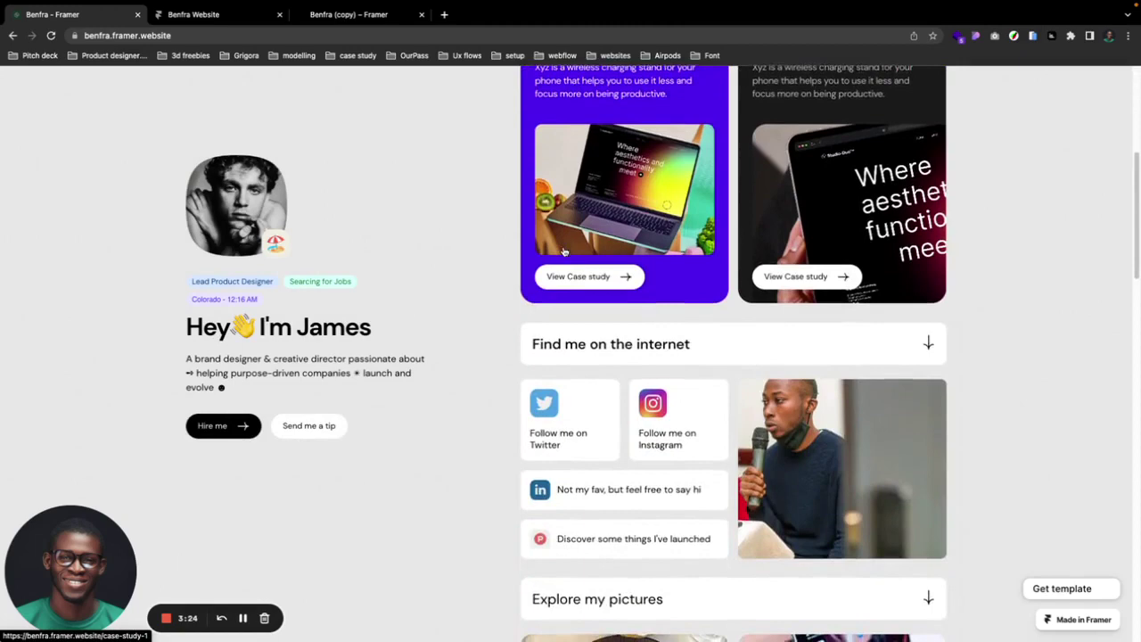
{"action": "scroll", "coordinate": [564, 252], "scroll_direction": "down", "scroll_amount": 1}
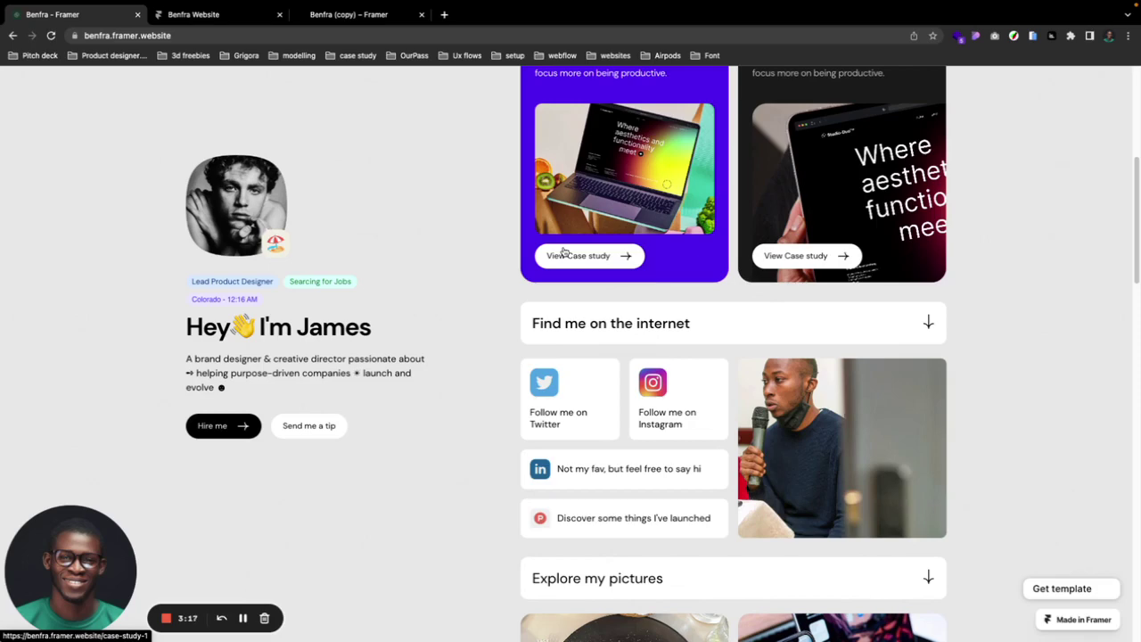
{"action": "scroll", "coordinate": [563, 253], "scroll_direction": "down", "scroll_amount": 3}
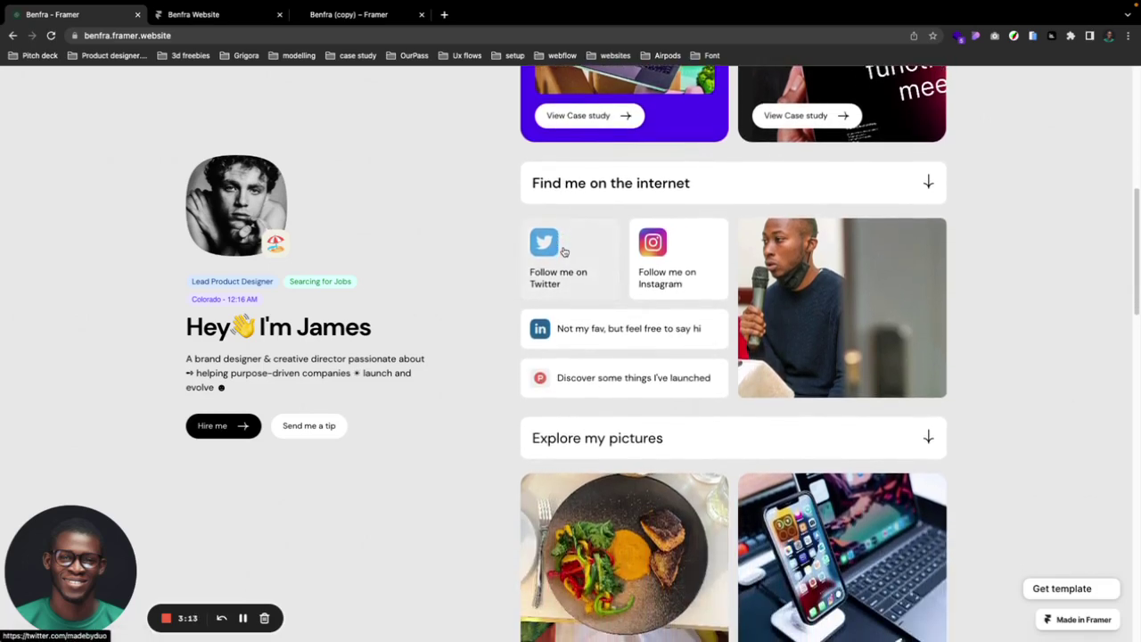
{"action": "scroll", "coordinate": [564, 253], "scroll_direction": "down", "scroll_amount": 1}
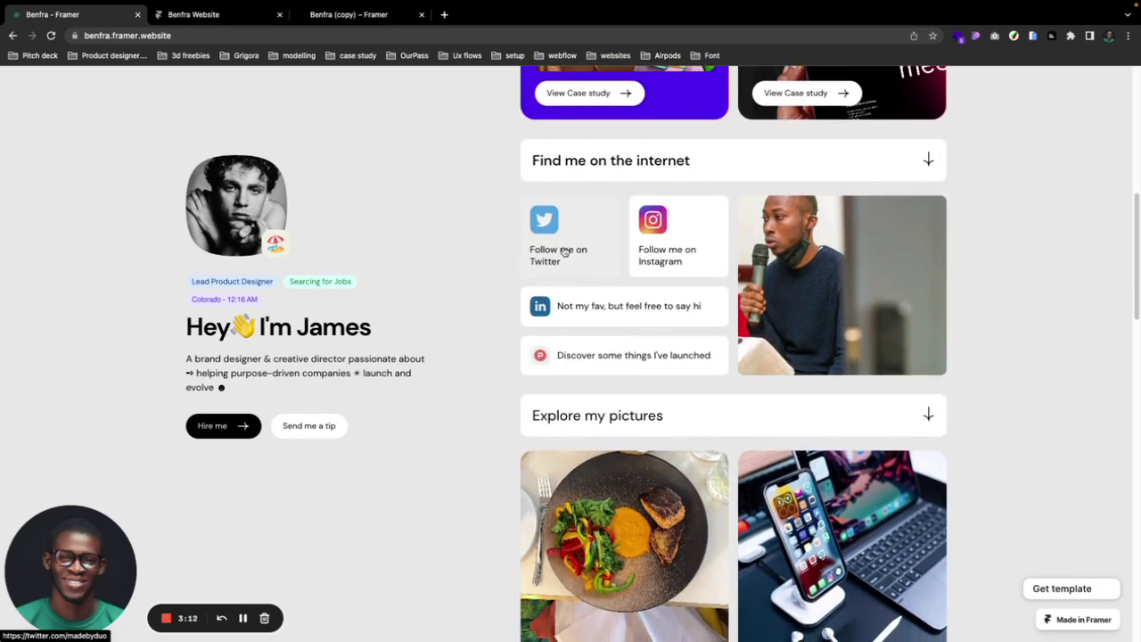
{"action": "scroll", "coordinate": [563, 252], "scroll_direction": "down", "scroll_amount": 2}
{"action": "scroll", "coordinate": [563, 253], "scroll_direction": "down", "scroll_amount": 6}
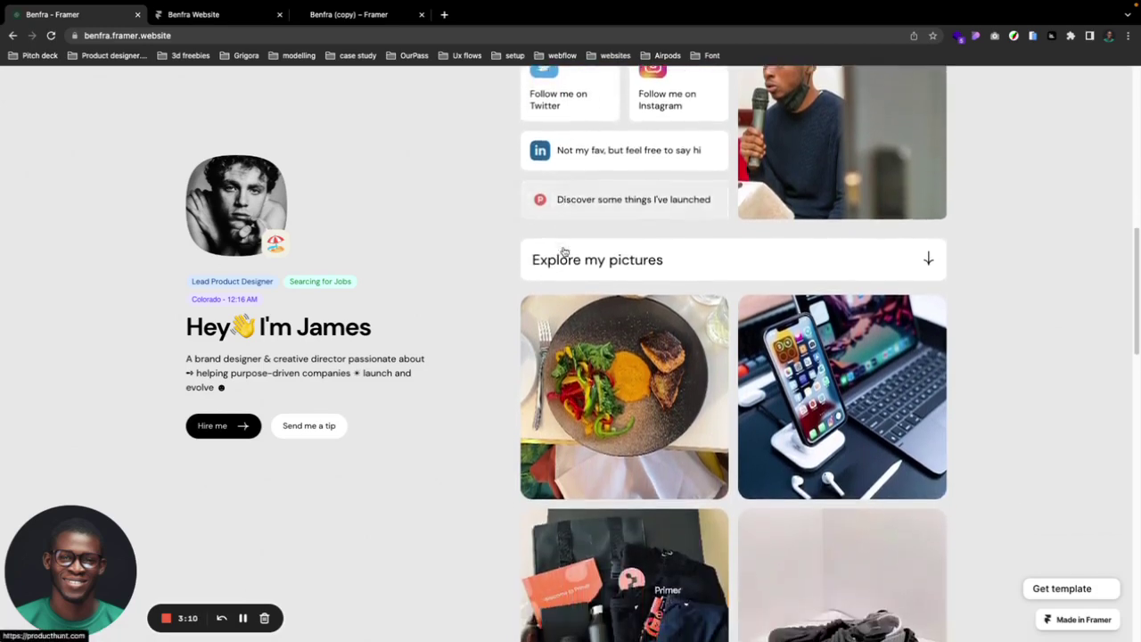
{"action": "scroll", "coordinate": [563, 253], "scroll_direction": "down", "scroll_amount": 1}
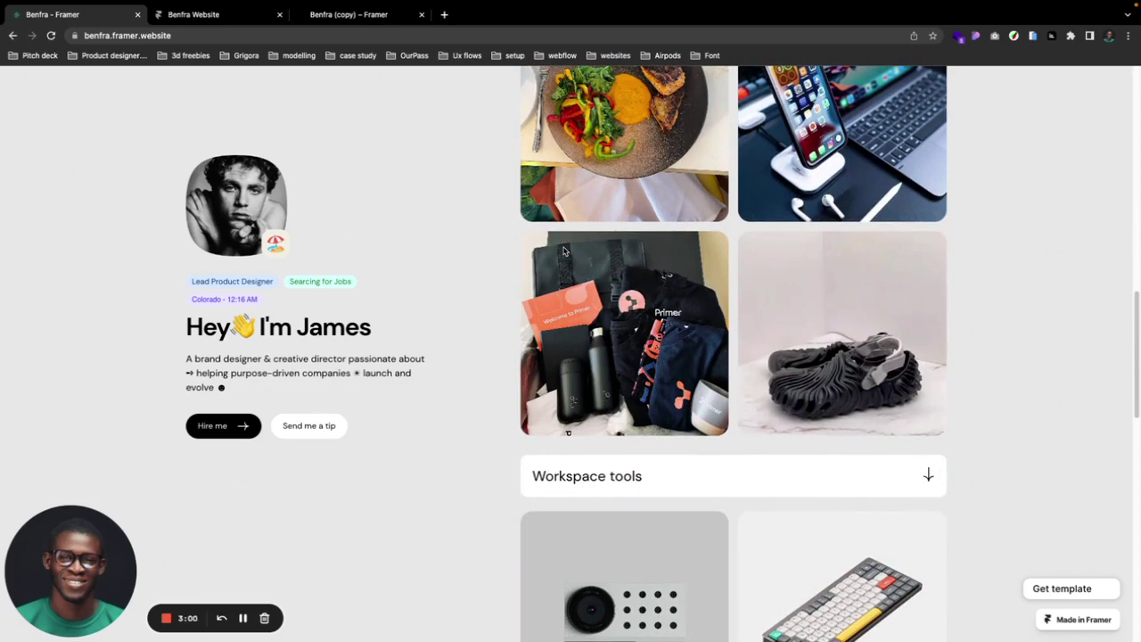
{"action": "scroll", "coordinate": [563, 253], "scroll_direction": "down", "scroll_amount": 6}
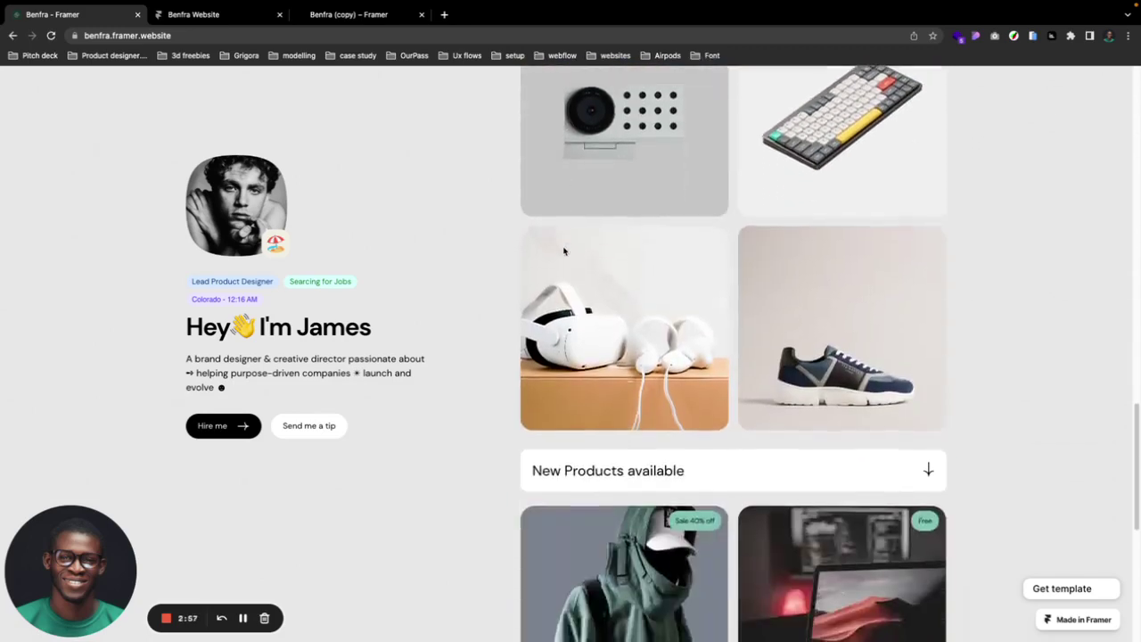
{"action": "scroll", "coordinate": [564, 251], "scroll_direction": "down", "scroll_amount": 4}
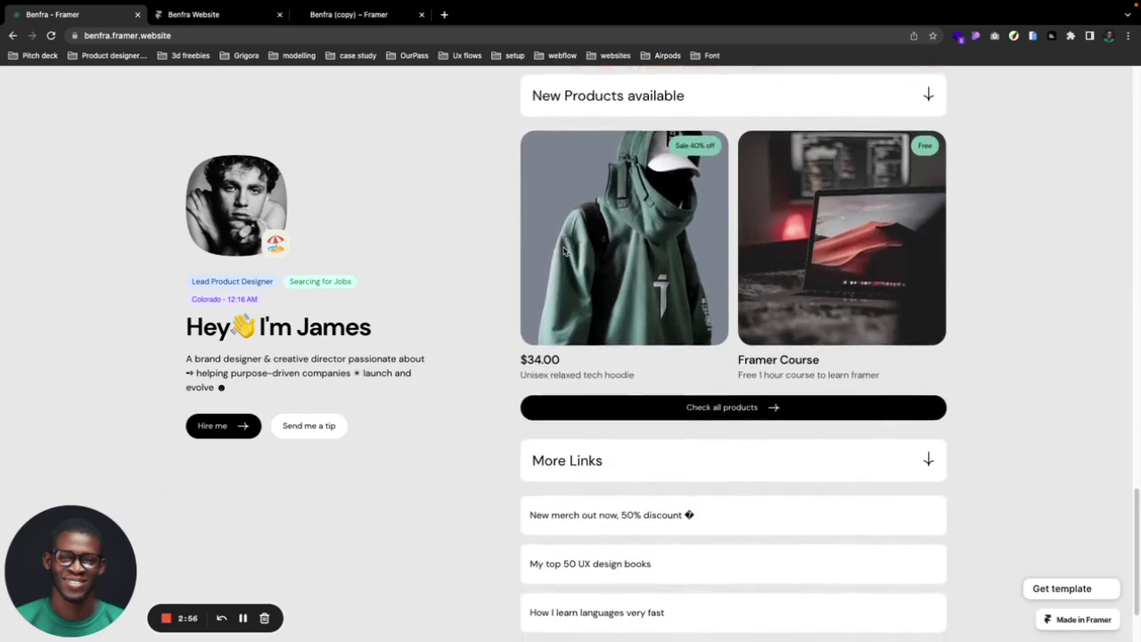
{"action": "scroll", "coordinate": [563, 253], "scroll_direction": "down", "scroll_amount": 1}
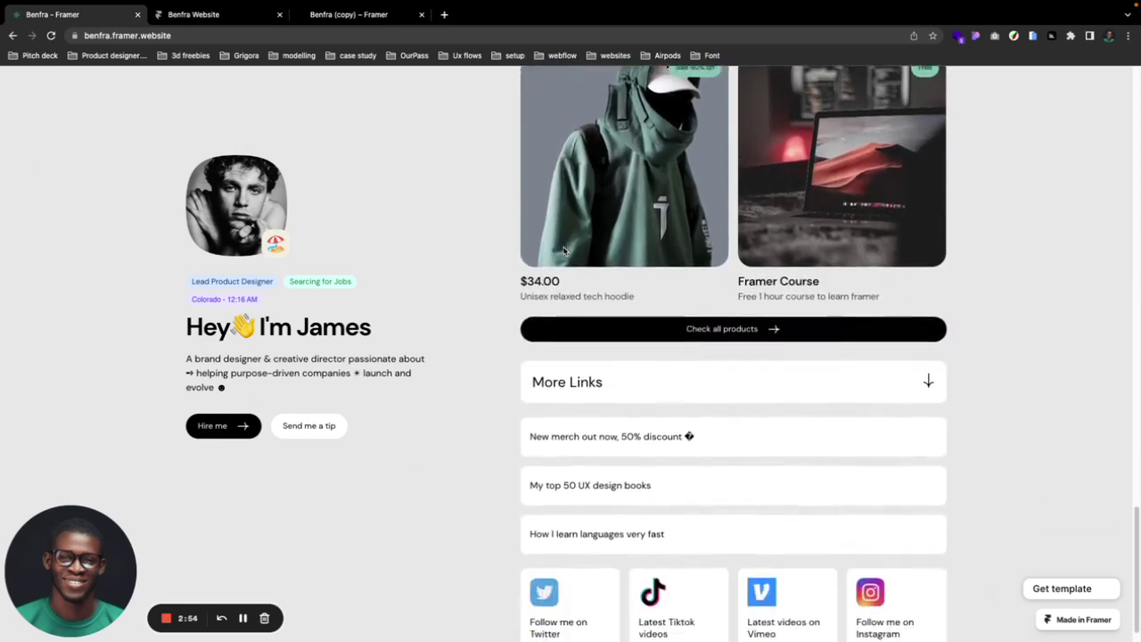
{"action": "scroll", "coordinate": [563, 253], "scroll_direction": "down", "scroll_amount": 1}
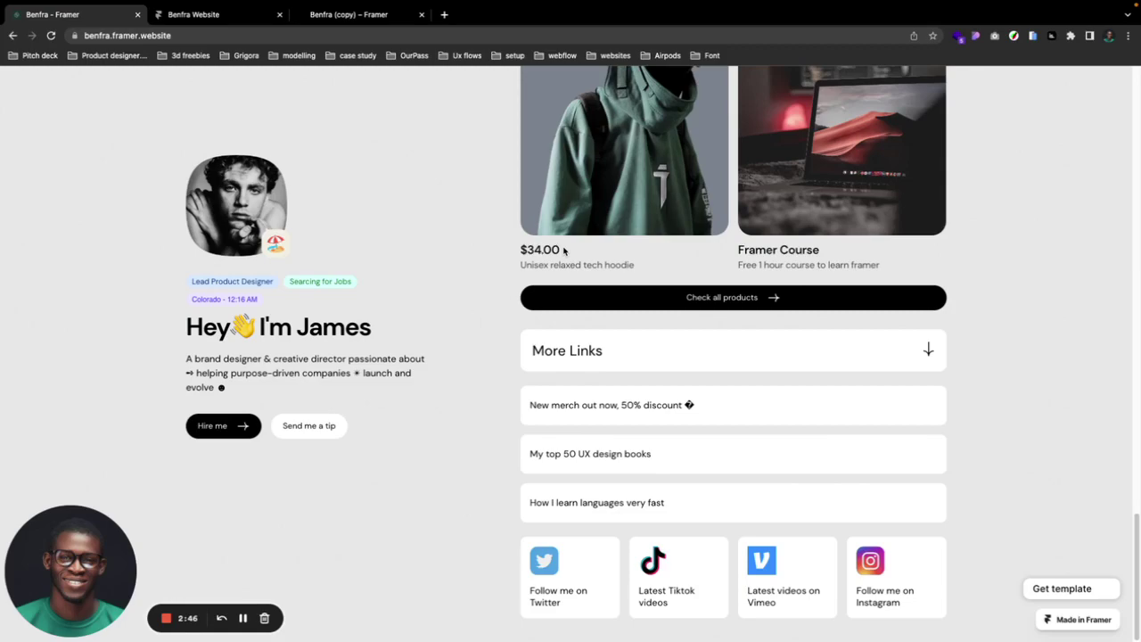
{"action": "scroll", "coordinate": [564, 252], "scroll_direction": "up", "scroll_amount": 10}
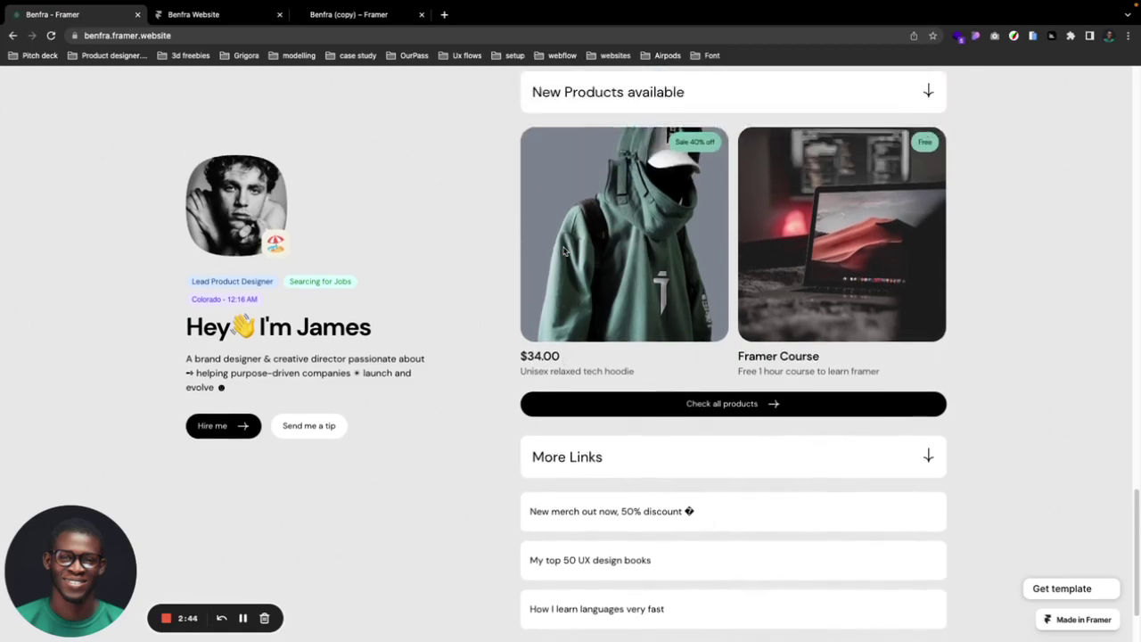
{"action": "scroll", "coordinate": [563, 252], "scroll_direction": "up", "scroll_amount": 20}
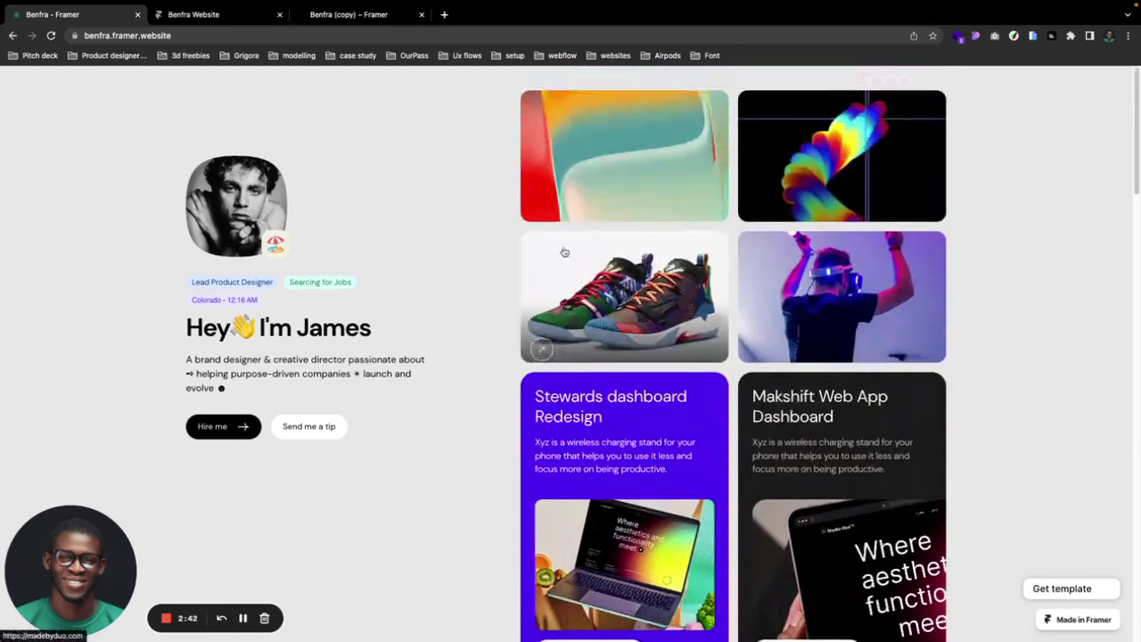
Switch to the Benfra (copy) editor and move the canvas toward the desktop hero card.
{"action": "left_click", "coordinate": [367, 16]}
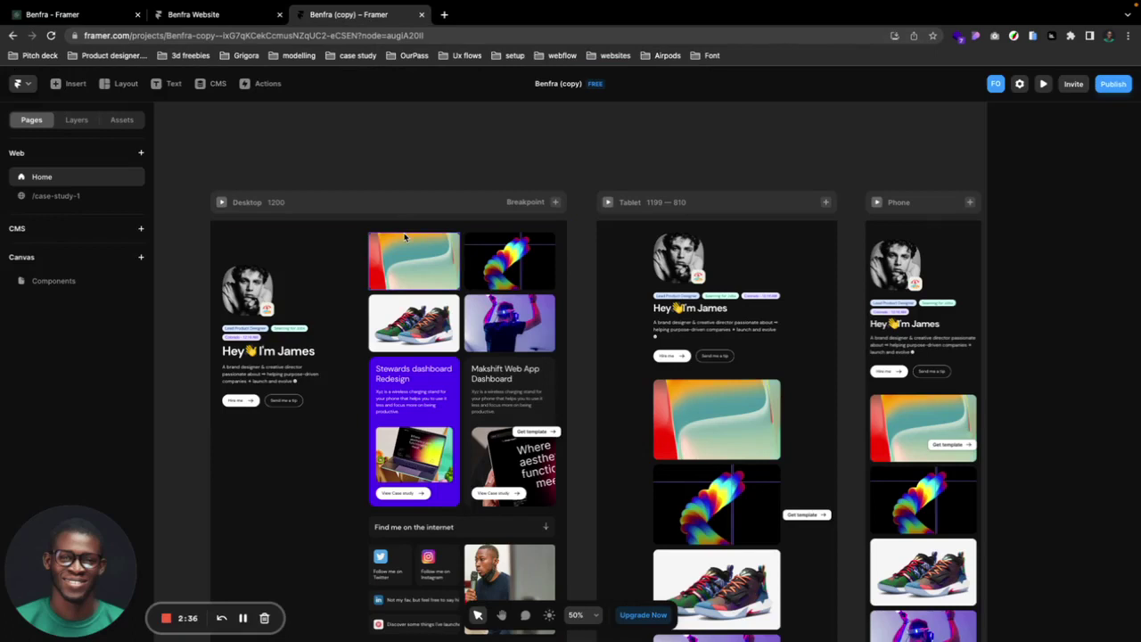
{"action": "scroll", "coordinate": [403, 236], "scroll_direction": "down", "scroll_amount": 2}
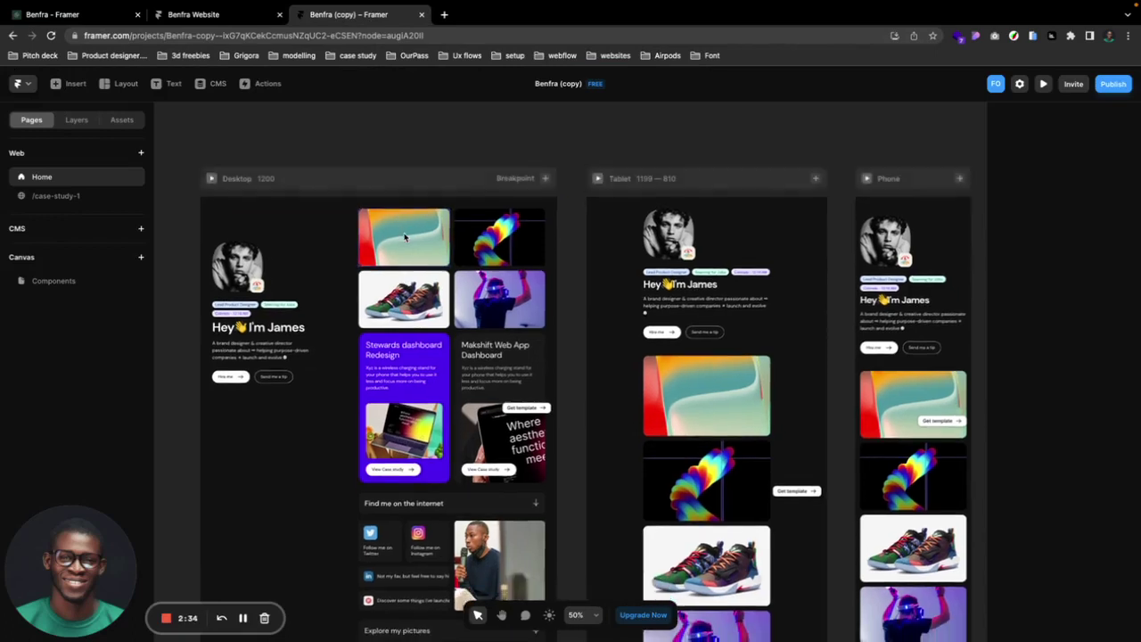
{"action": "scroll", "coordinate": [404, 236], "scroll_direction": "up", "scroll_amount": 3}
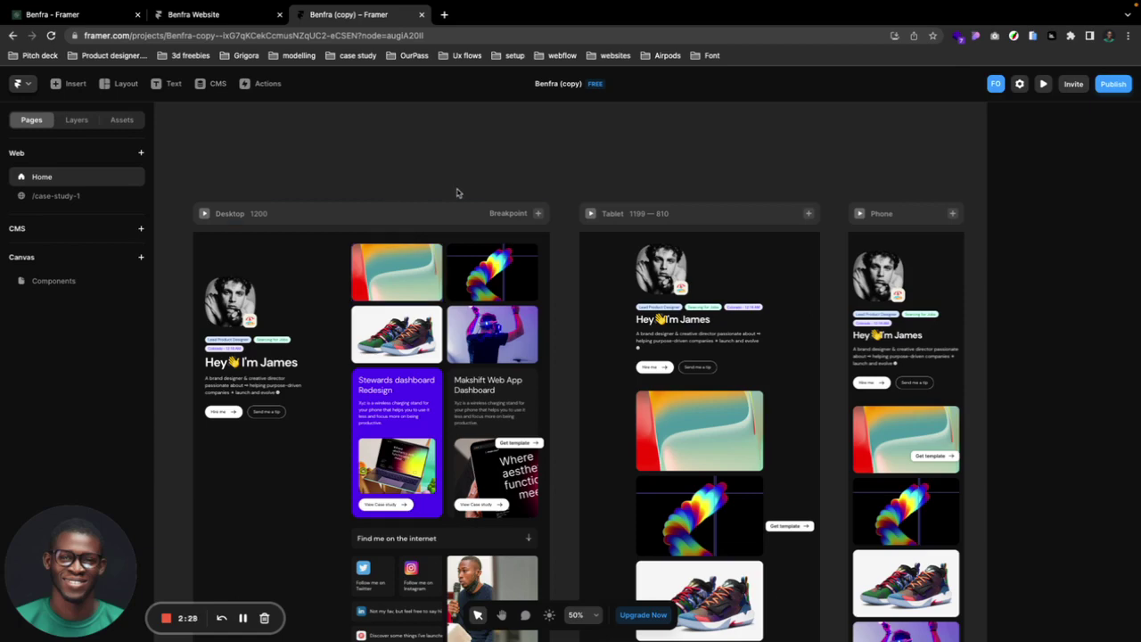
{"action": "scroll", "coordinate": [456, 192], "scroll_direction": "down", "scroll_amount": 2}
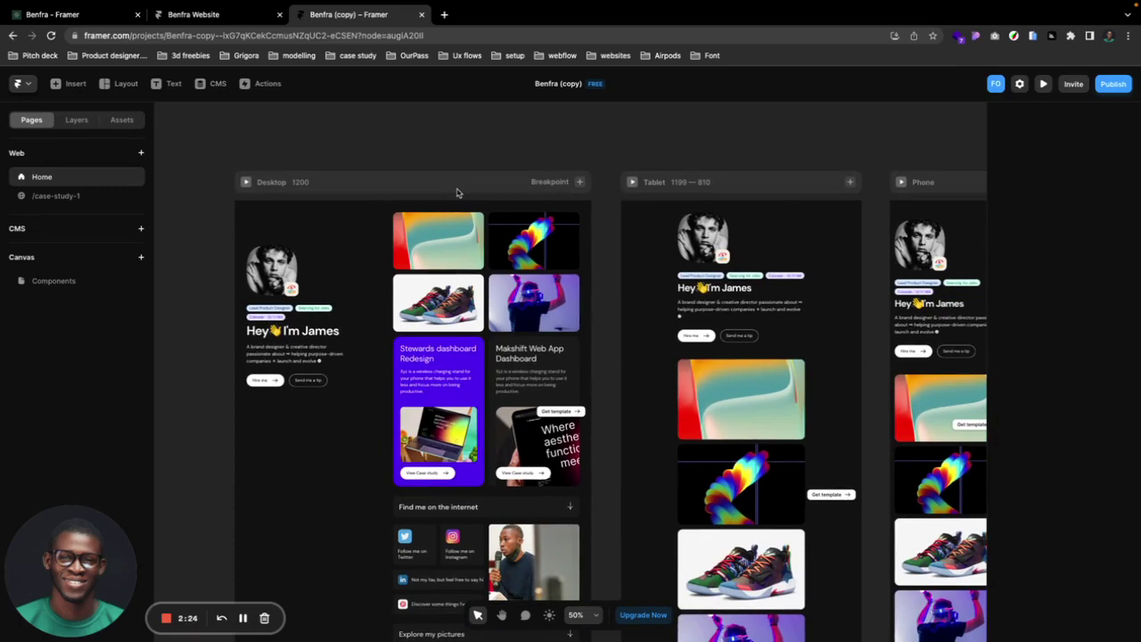
{"action": "scroll", "coordinate": [457, 192], "scroll_direction": "up", "scroll_amount": 5}
{"action": "scroll", "coordinate": [456, 192], "scroll_direction": "down", "scroll_amount": 4}
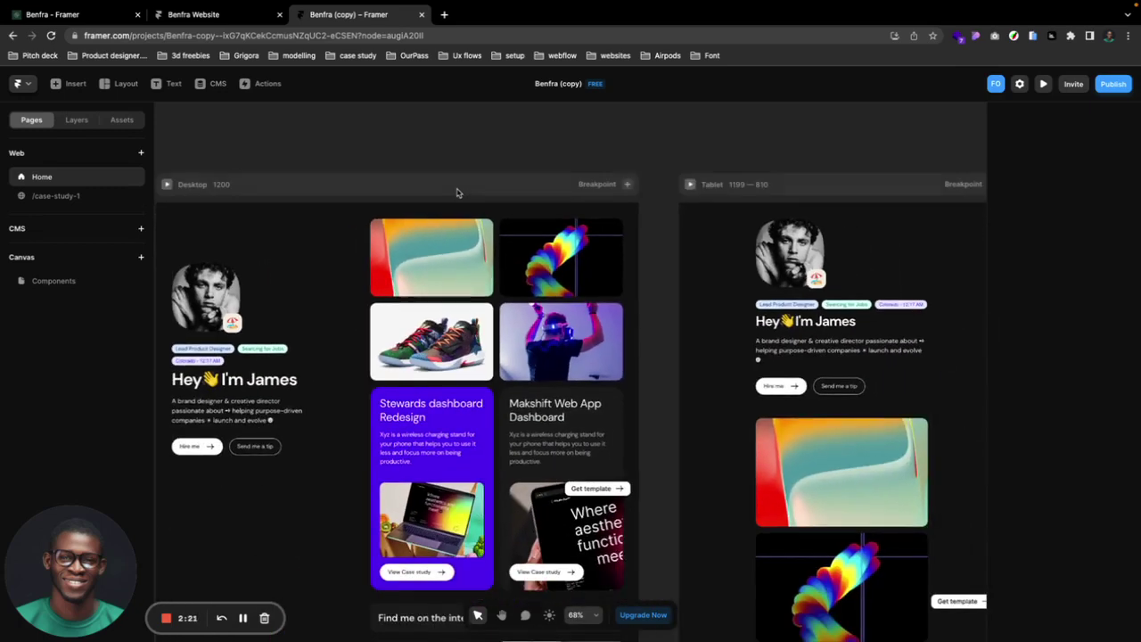
{"action": "scroll", "coordinate": [456, 192], "scroll_direction": "down", "scroll_amount": 2}
{"action": "scroll", "coordinate": [457, 192], "scroll_direction": "left", "scroll_amount": 3}
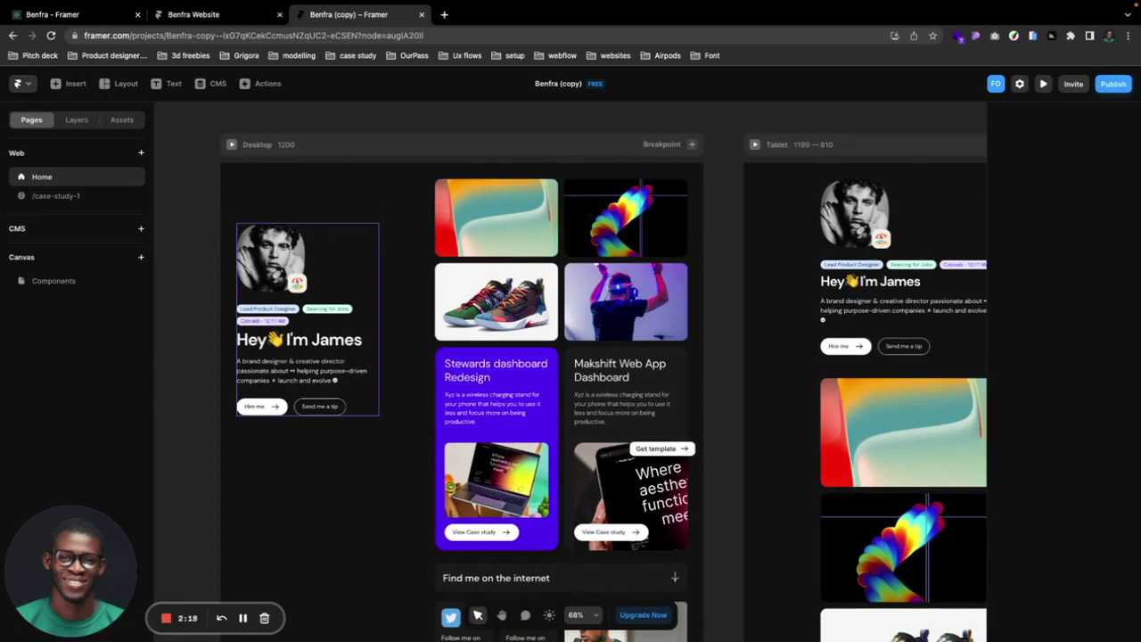
{"action": "scroll", "coordinate": [272, 247], "scroll_direction": "up", "scroll_amount": 5}
{"action": "scroll", "coordinate": [272, 247], "scroll_direction": "down", "scroll_amount": 5}
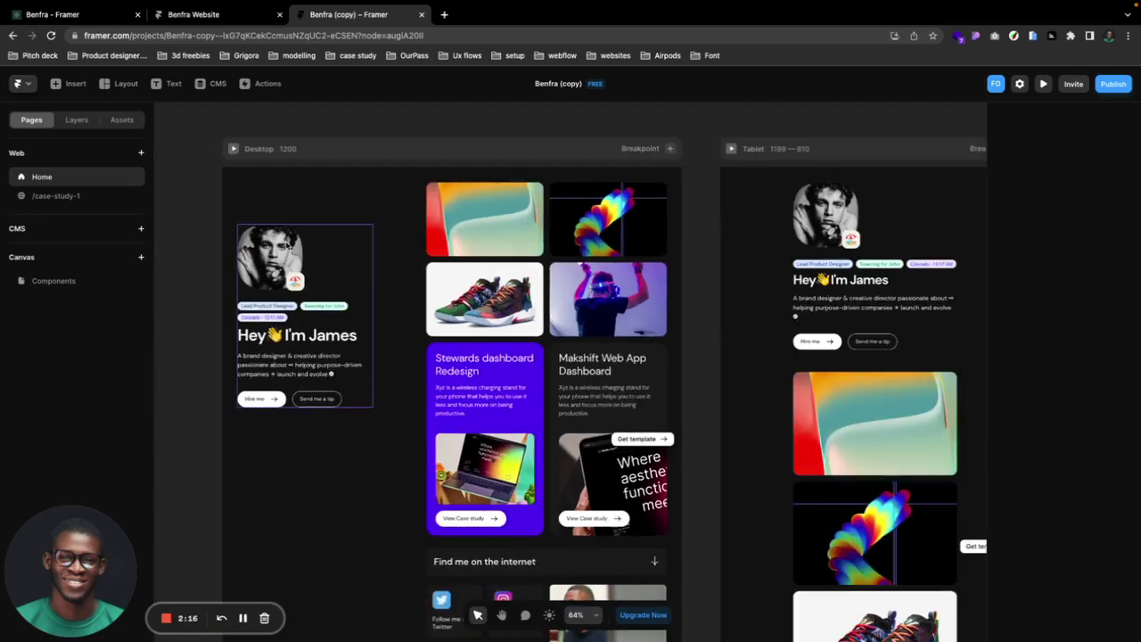
{"action": "scroll", "coordinate": [286, 245], "scroll_direction": "up", "scroll_amount": 3}
Replace the profile card's picture with the uploaded Passport copy.jpg photo.
{"action": "double_click", "coordinate": [286, 245]}
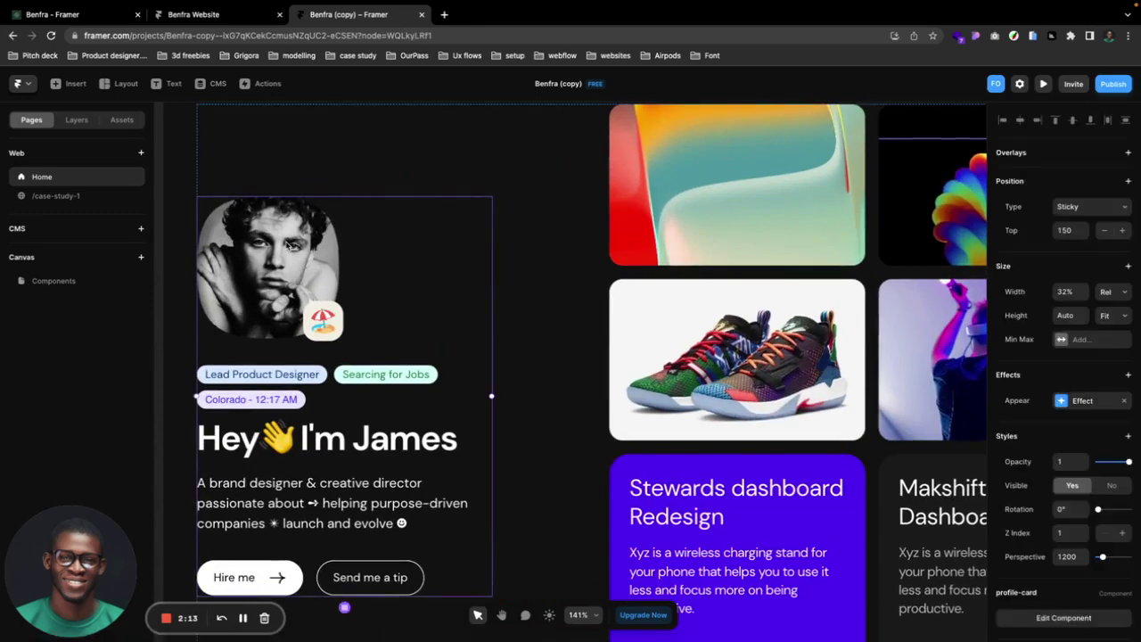
{"action": "left_click", "coordinate": [523, 391]}
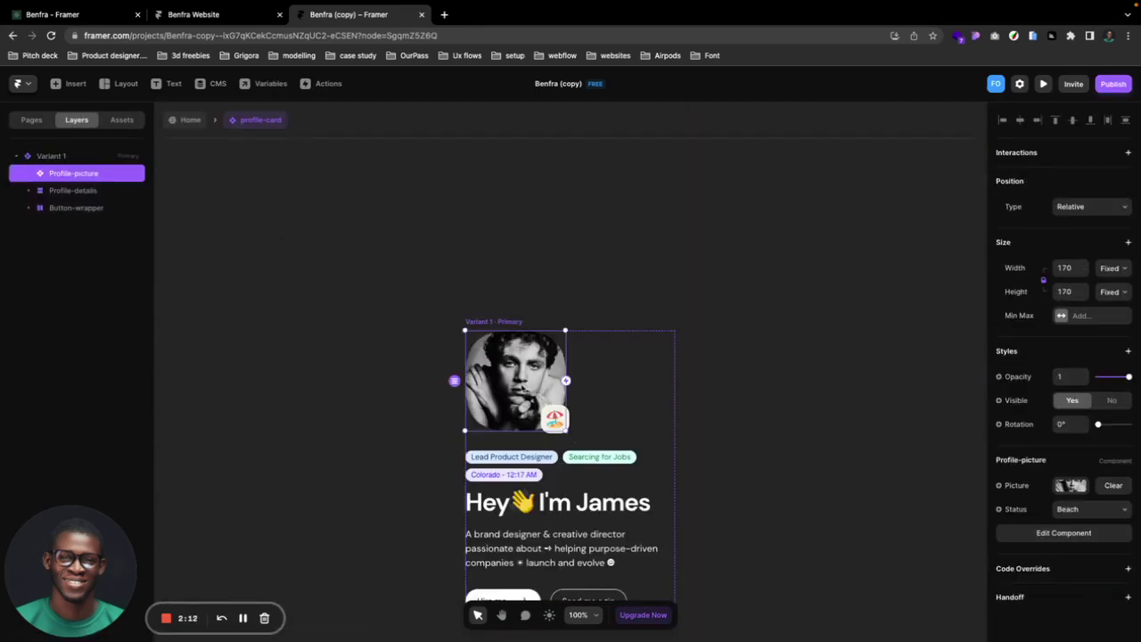
{"action": "left_click", "coordinate": [1070, 486]}
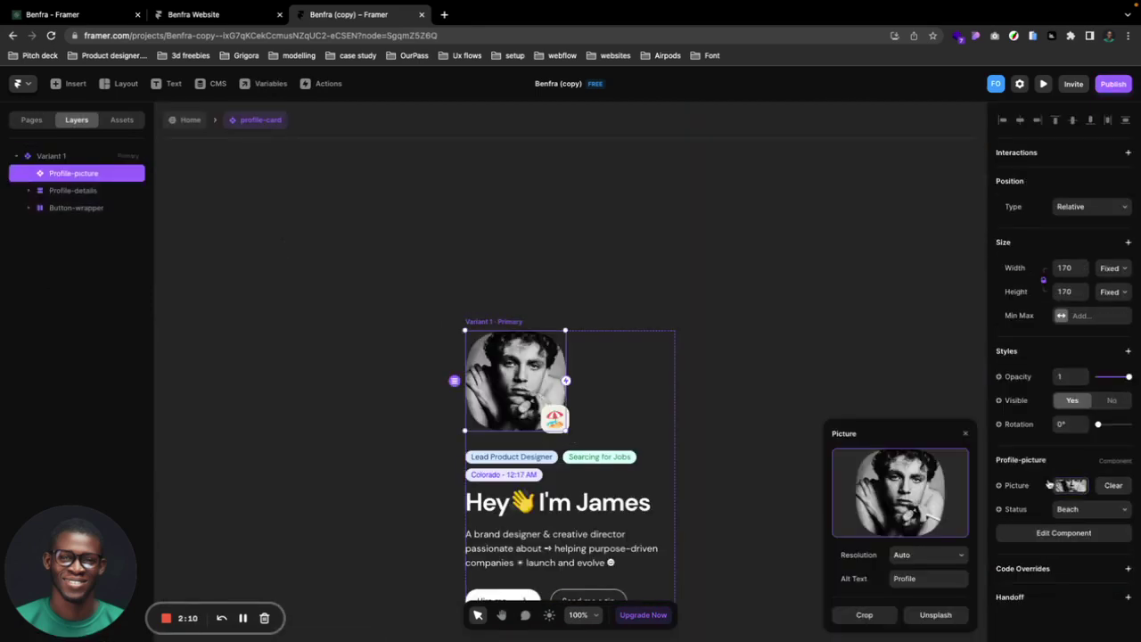
{"action": "left_click", "coordinate": [912, 496]}
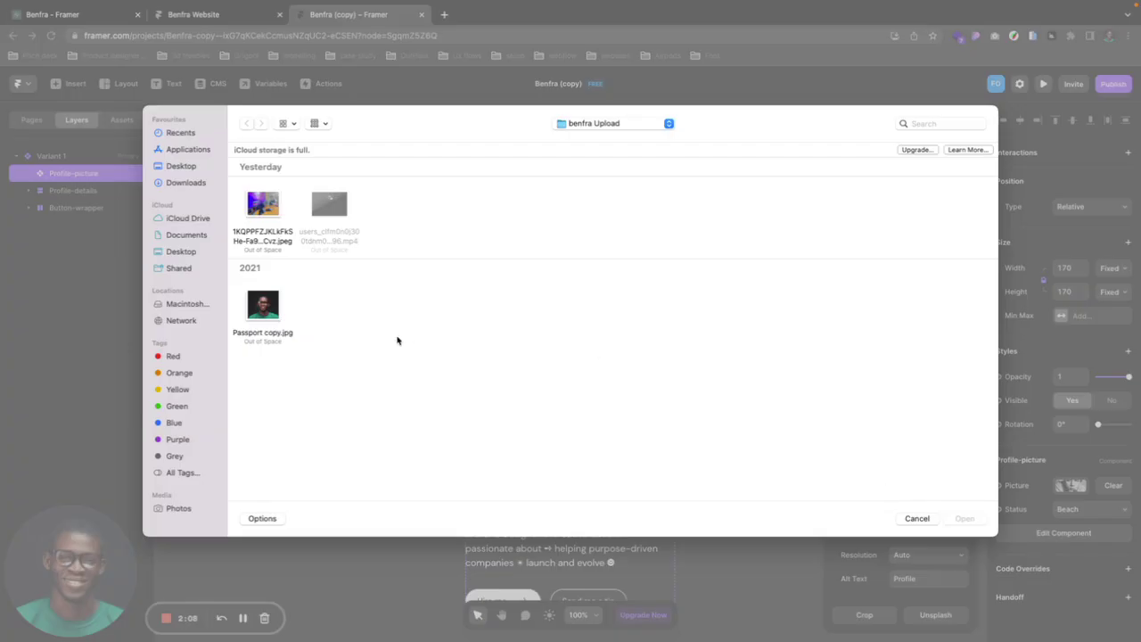
{"action": "left_click", "coordinate": [266, 306]}
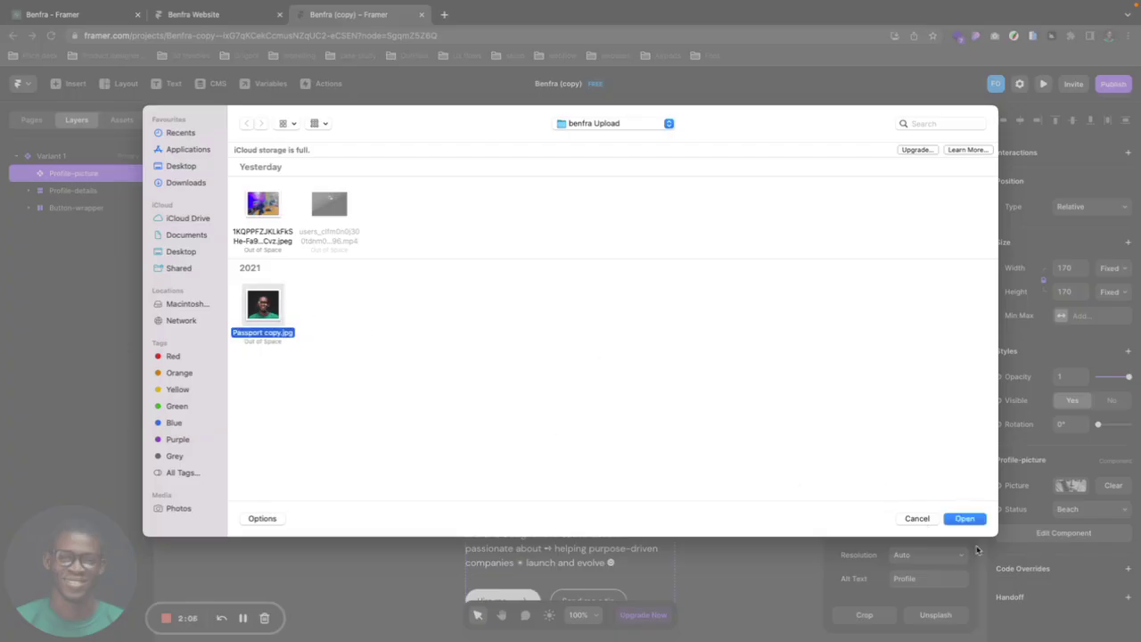
{"action": "left_click", "coordinate": [970, 525]}
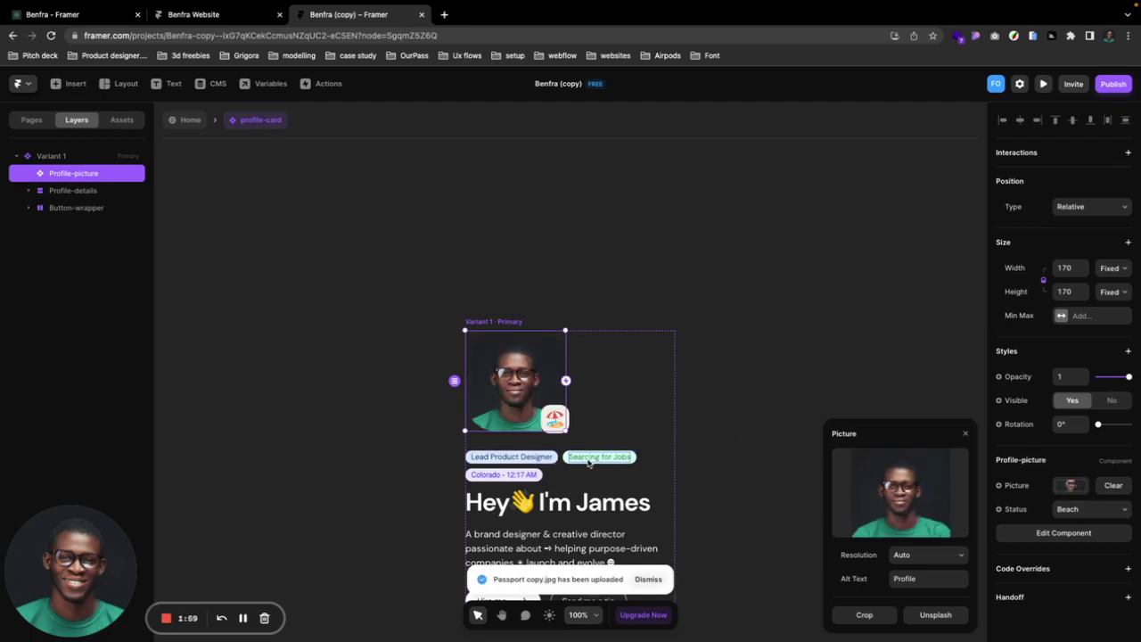
Replace 'James' in the heading with 'Tobi', correcting the 'Tibi' typo.
{"action": "double_click", "coordinate": [581, 506]}
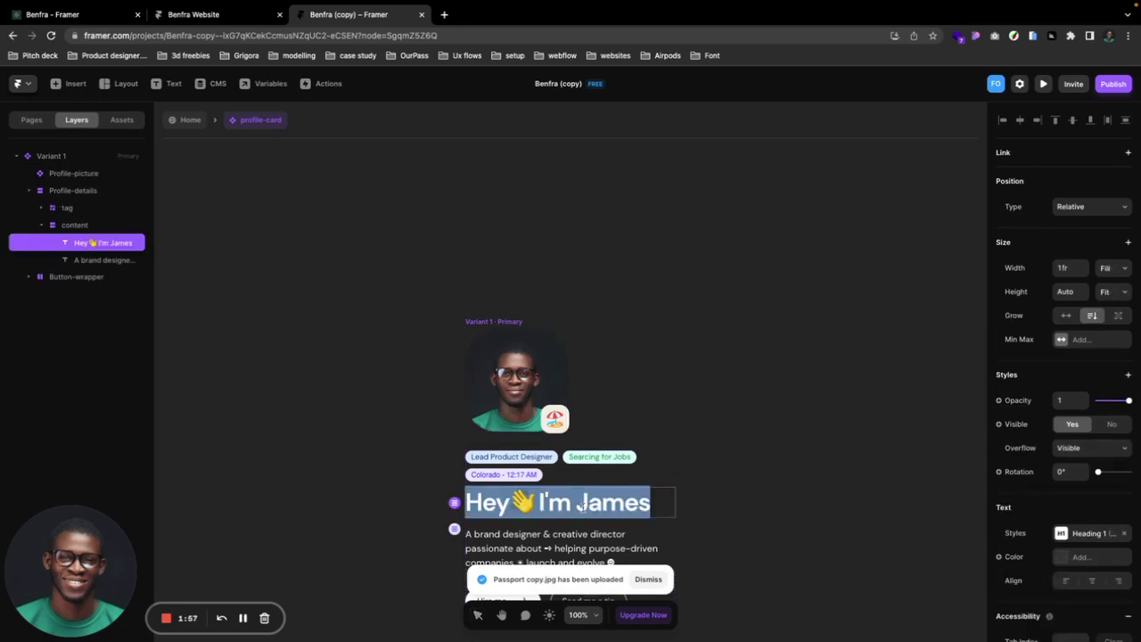
{"action": "left_click_drag", "start_coordinate": [577, 506], "coordinate": [683, 506]}
{"action": "type", "text": "Tibi"}
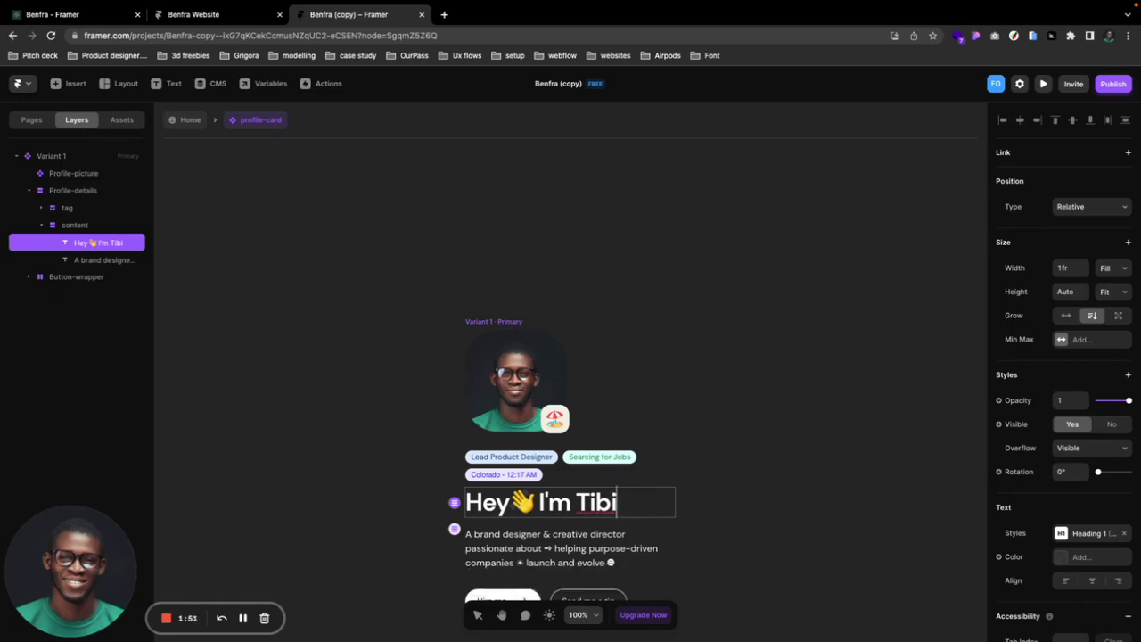
{"action": "key", "text": "Left"}
{"action": "key", "text": "Left"}
{"action": "key", "text": "BackSpace"}
{"action": "type", "text": "o"}
{"action": "scroll", "coordinate": [772, 491], "scroll_direction": "down", "scroll_amount": 2}
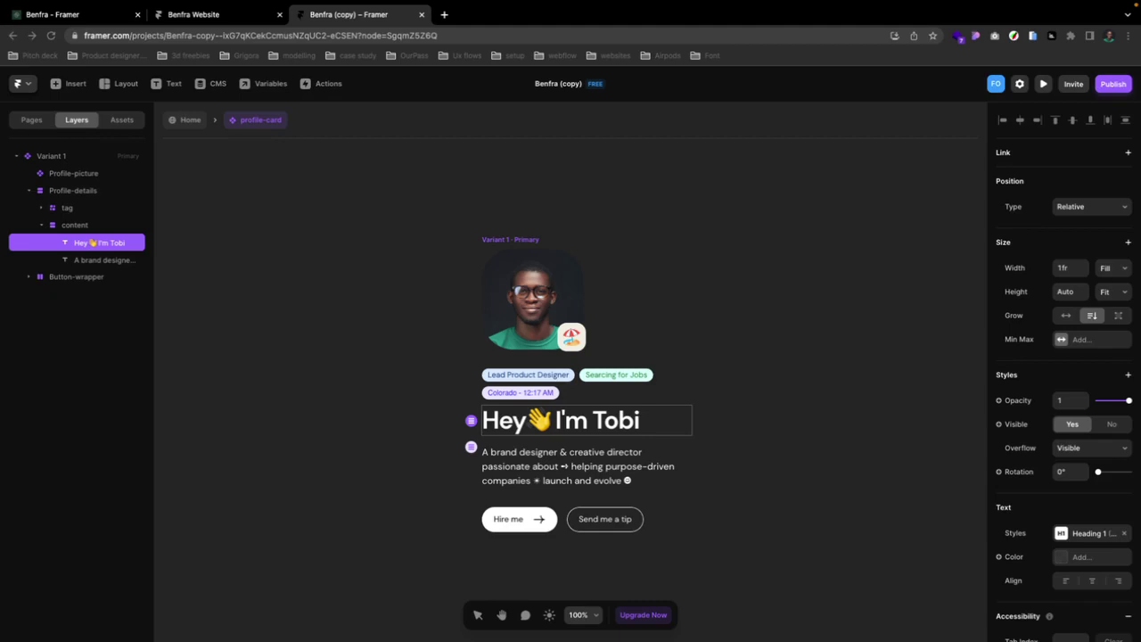
Paste 'Crafting product experience from fledgling startup applications to expansive enterprise systems.' over the old bio.
{"action": "left_click", "coordinate": [518, 463]}
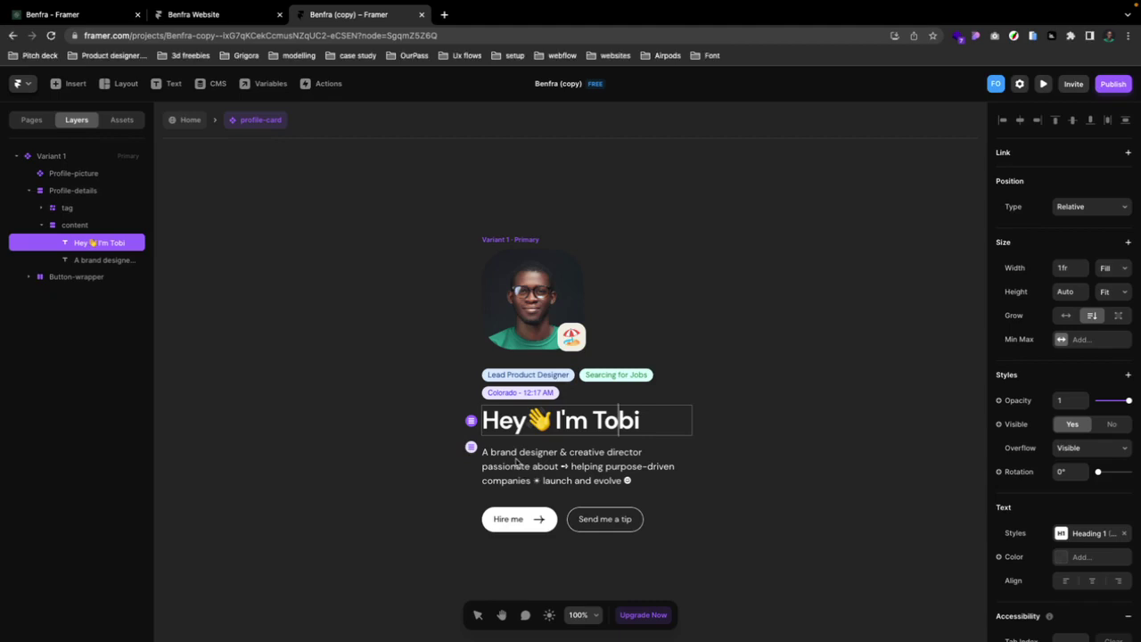
{"action": "double_click", "coordinate": [591, 480]}
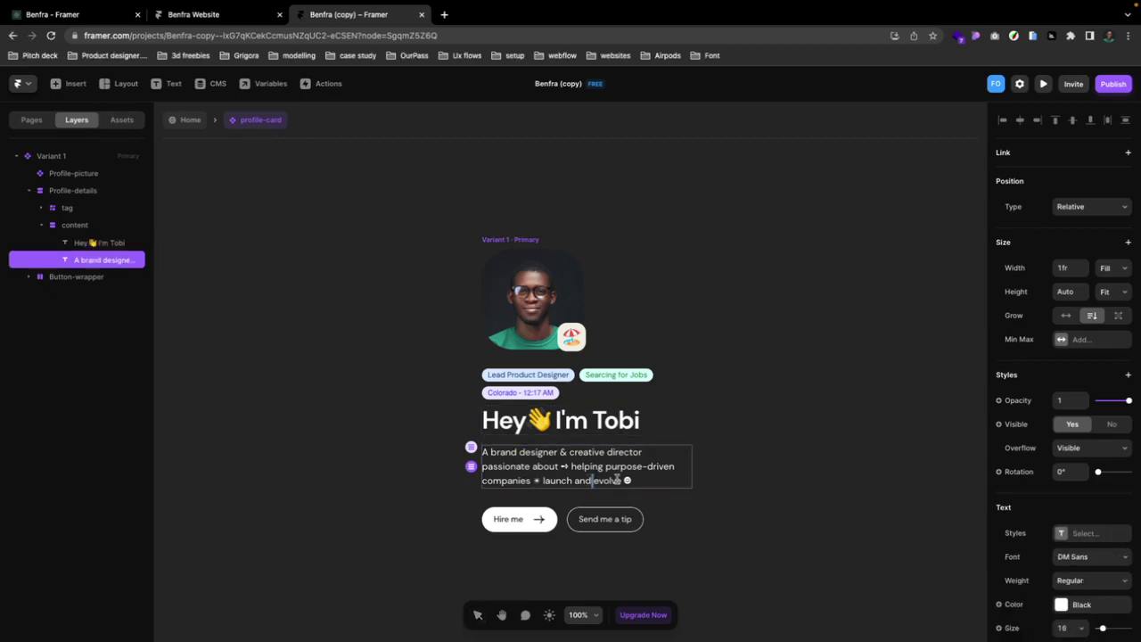
{"action": "left_click_drag", "start_coordinate": [620, 480], "coordinate": [521, 443]}
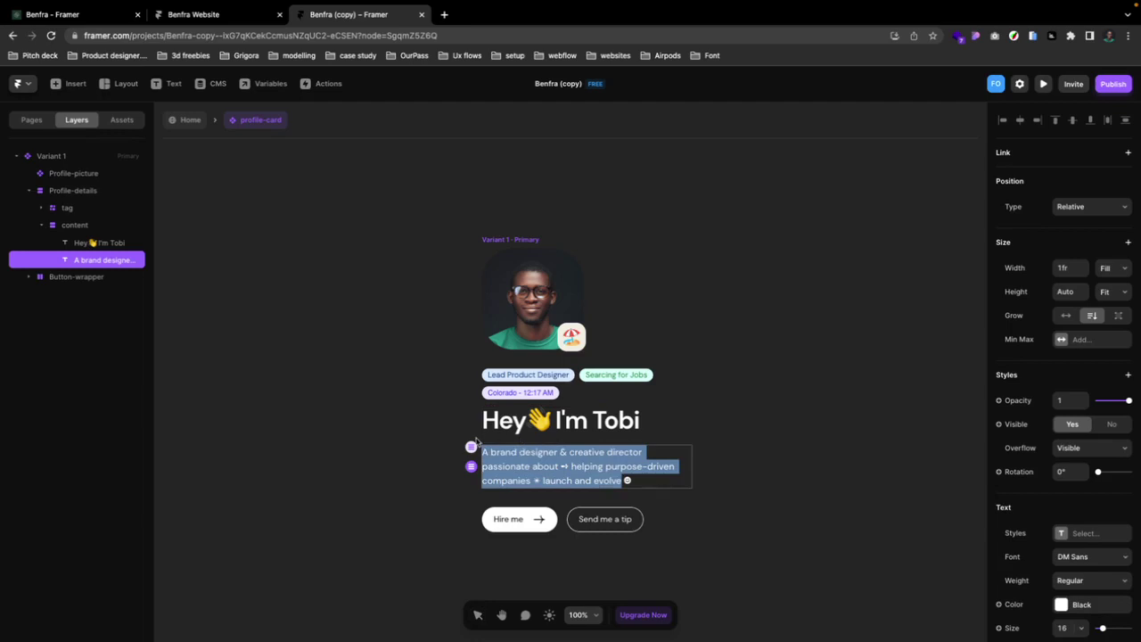
{"action": "type", "text": "Crafting product experience from fledgling startup applications to expansive enterprise systems."}
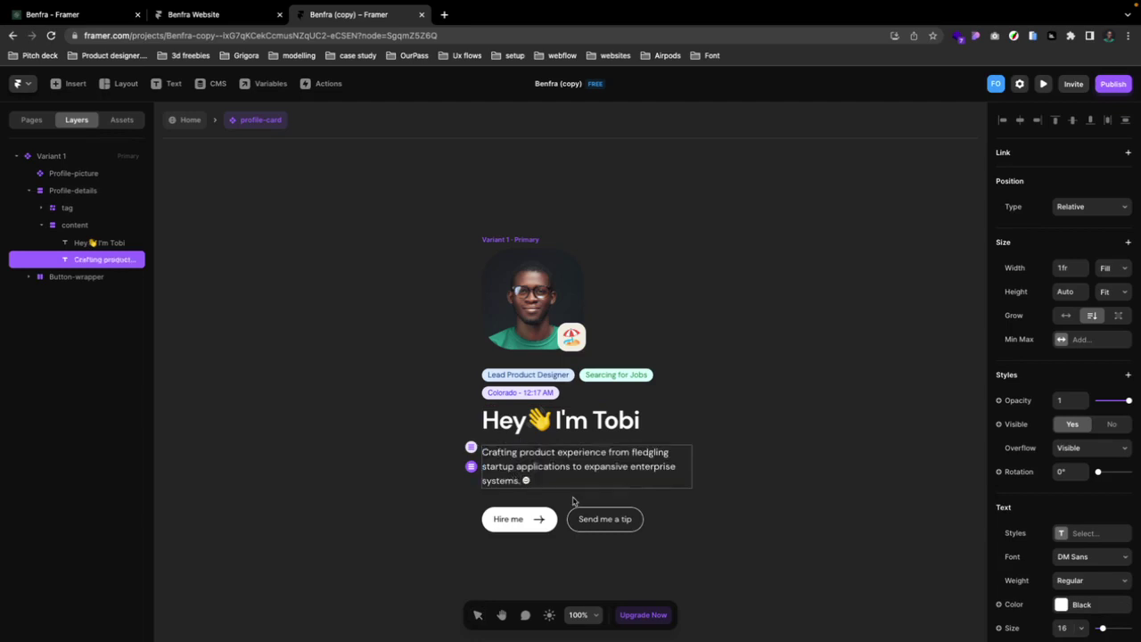
Inspect the Hire me button's Title variable default, then close the variables and deselect.
{"action": "left_click", "coordinate": [516, 523]}
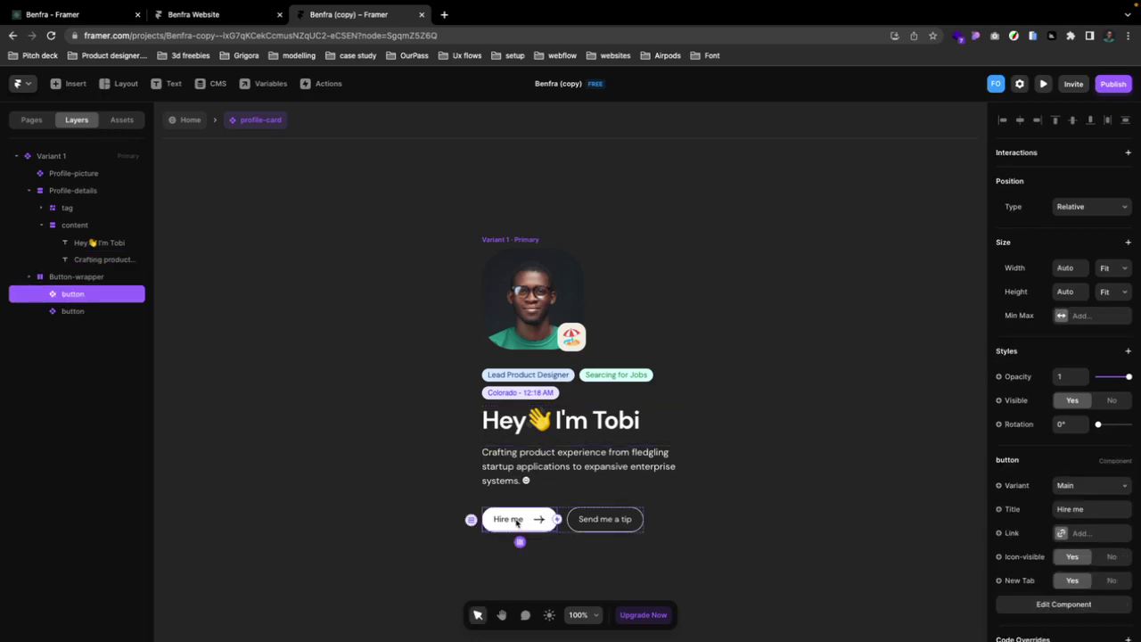
{"action": "double_click", "coordinate": [505, 522]}
{"action": "left_click", "coordinate": [544, 342]}
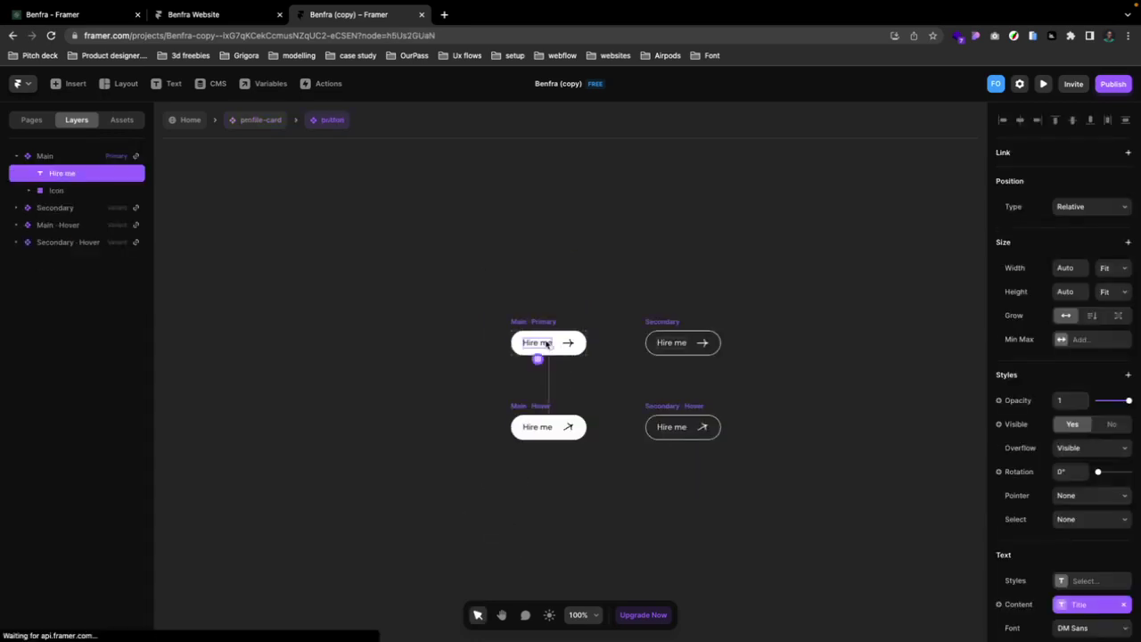
{"action": "double_click", "coordinate": [544, 344]}
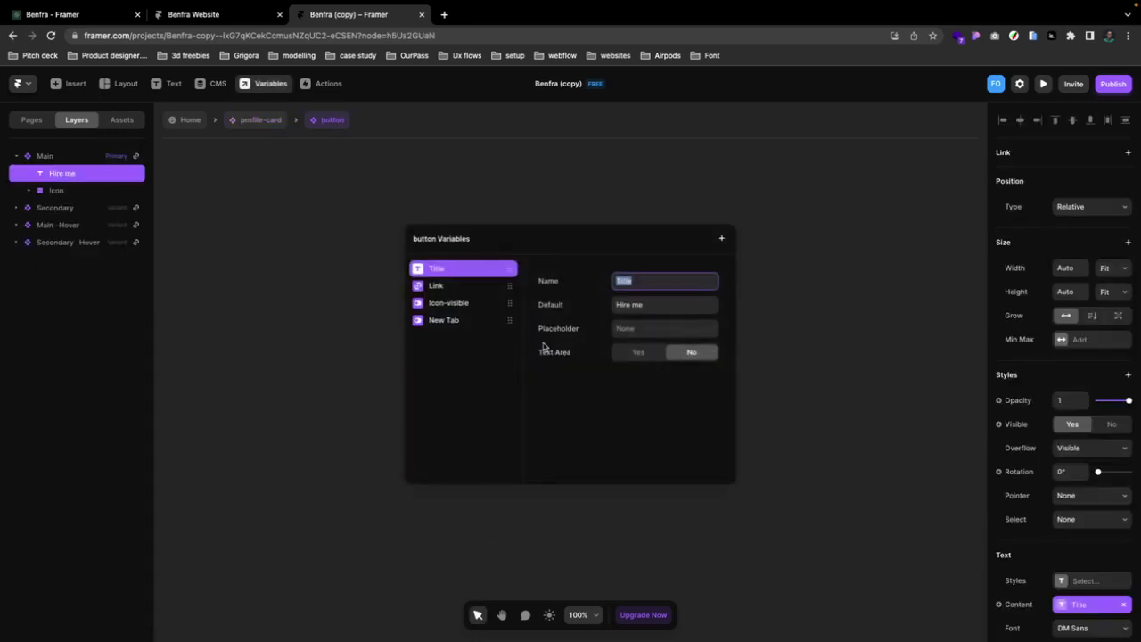
{"action": "left_click", "coordinate": [644, 303]}
{"action": "left_click", "coordinate": [629, 305]}
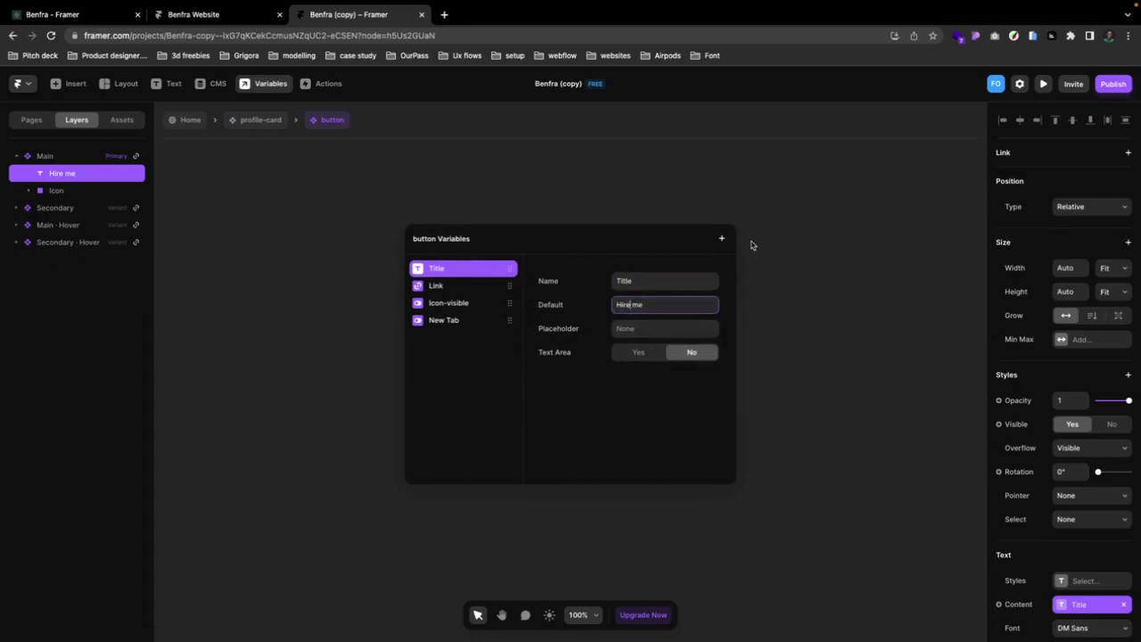
{"action": "left_click", "coordinate": [726, 188]}
{"action": "left_click", "coordinate": [603, 214]}
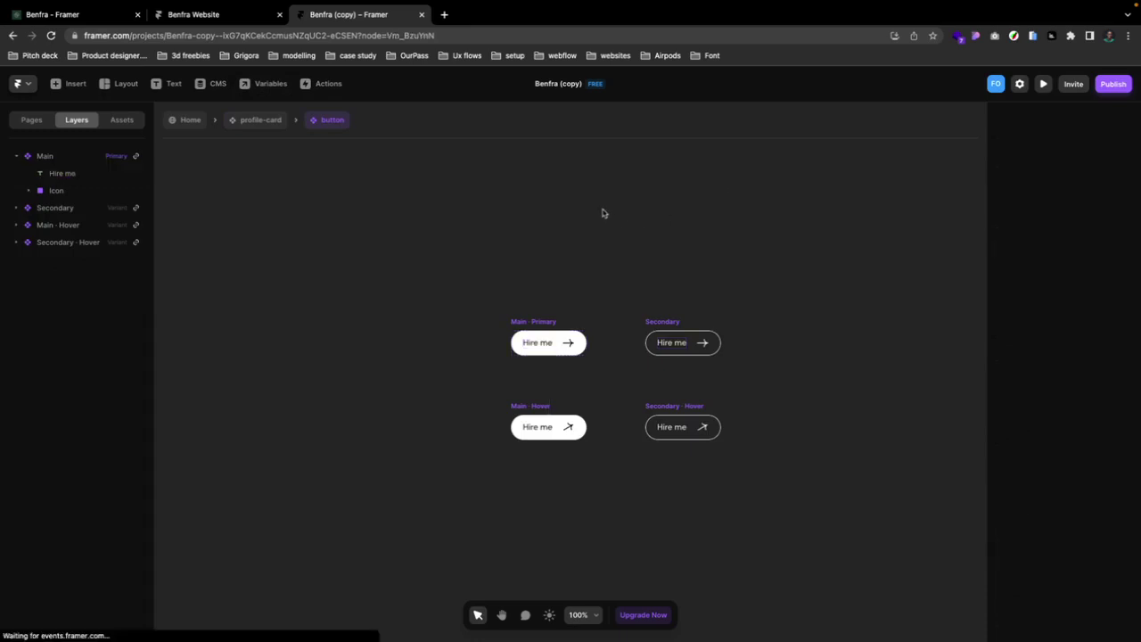
Go to the Home page from the Pages list.
{"action": "left_click", "coordinate": [32, 121]}
{"action": "left_click", "coordinate": [50, 179]}
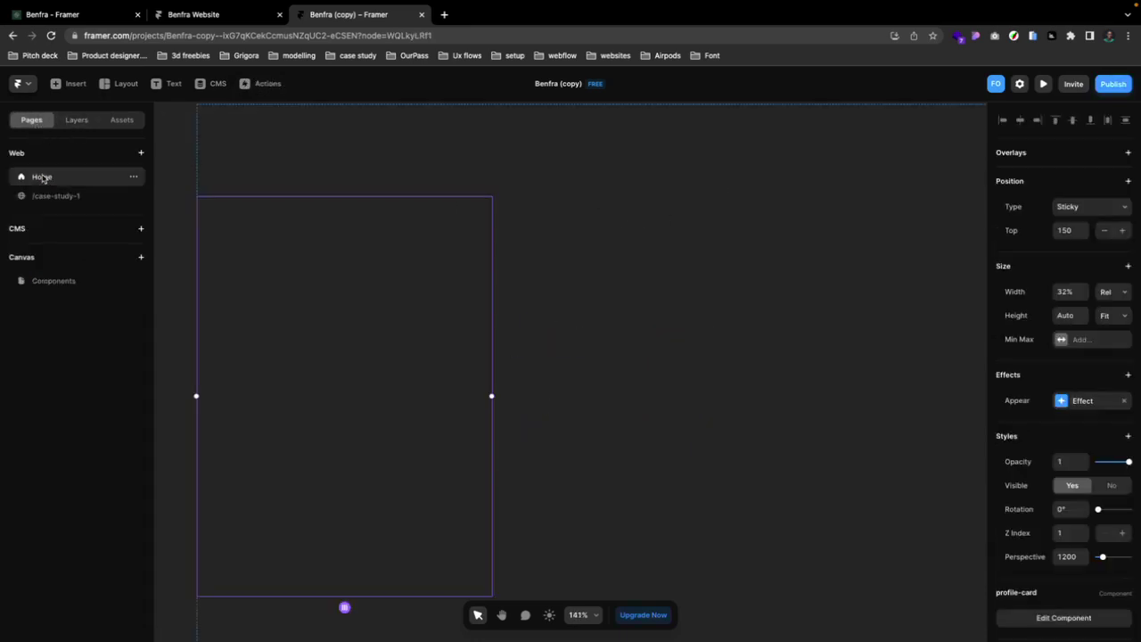
{"action": "scroll", "coordinate": [345, 231], "scroll_direction": "down", "scroll_amount": 5}
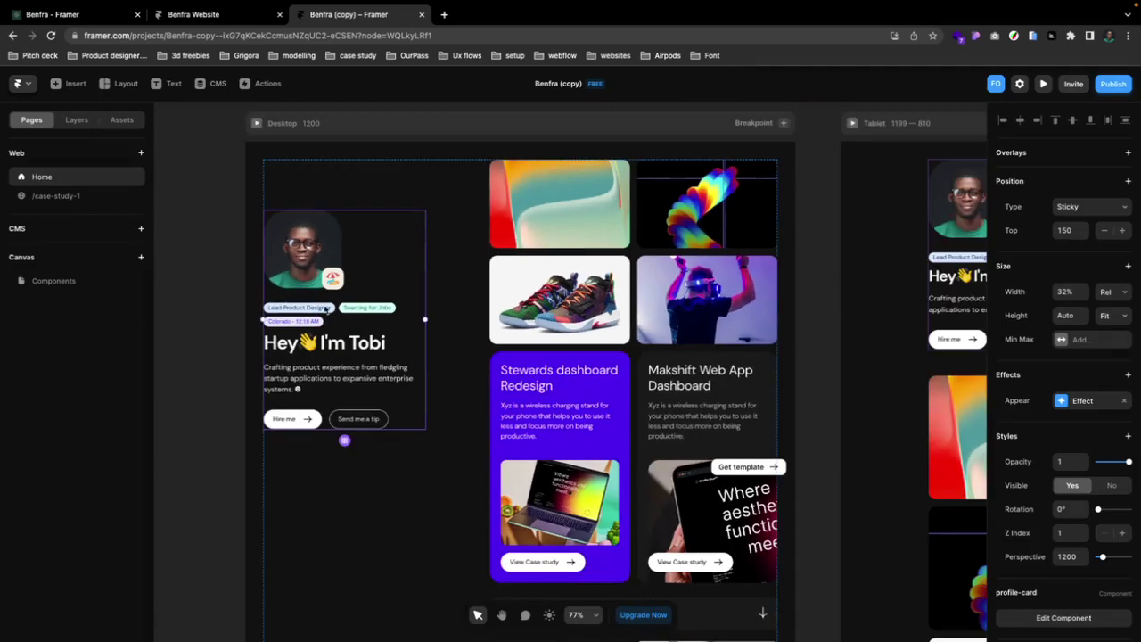
{"action": "scroll", "coordinate": [331, 353], "scroll_direction": "up", "scroll_amount": 5}
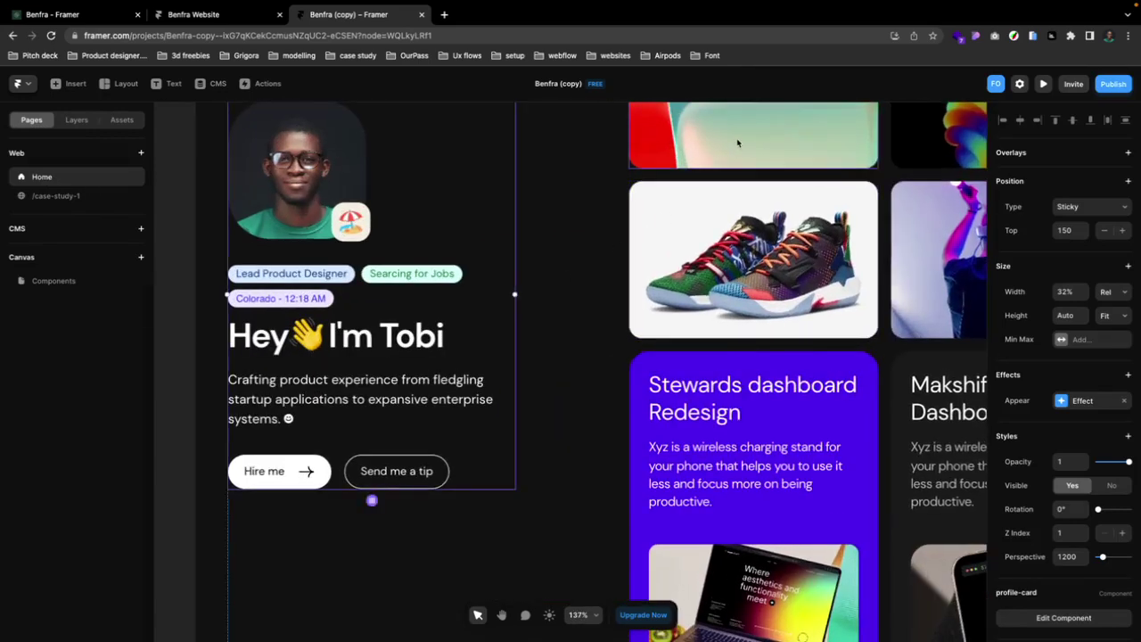
Swap the top-left gradient project image for the uploaded purple microphone JPEG.
{"action": "left_click", "coordinate": [737, 142]}
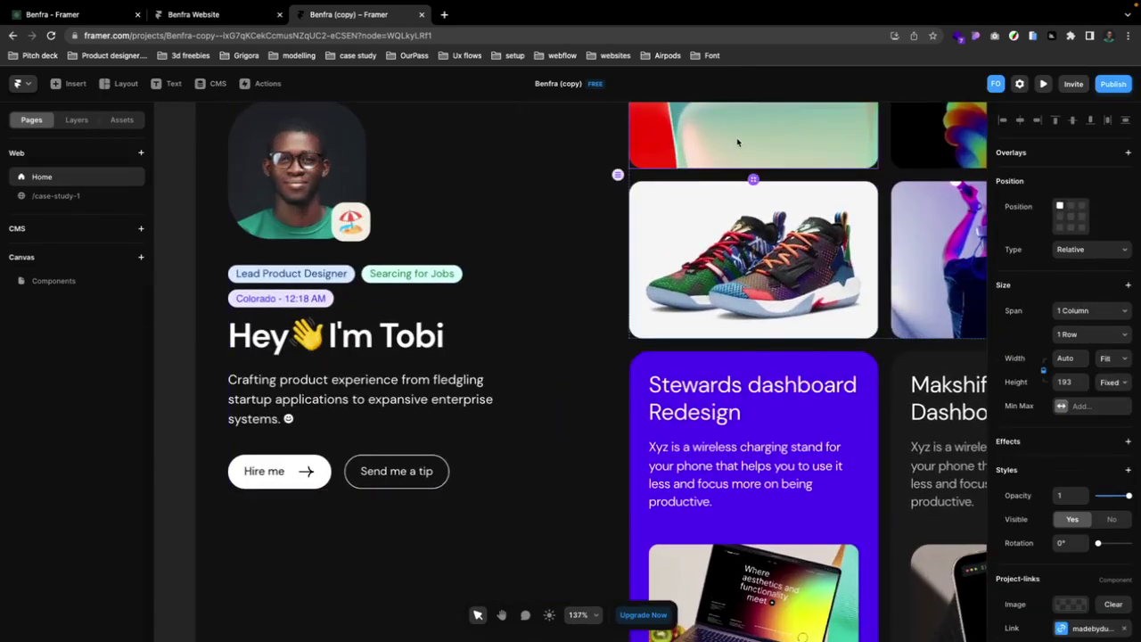
{"action": "left_click", "coordinate": [1070, 604]}
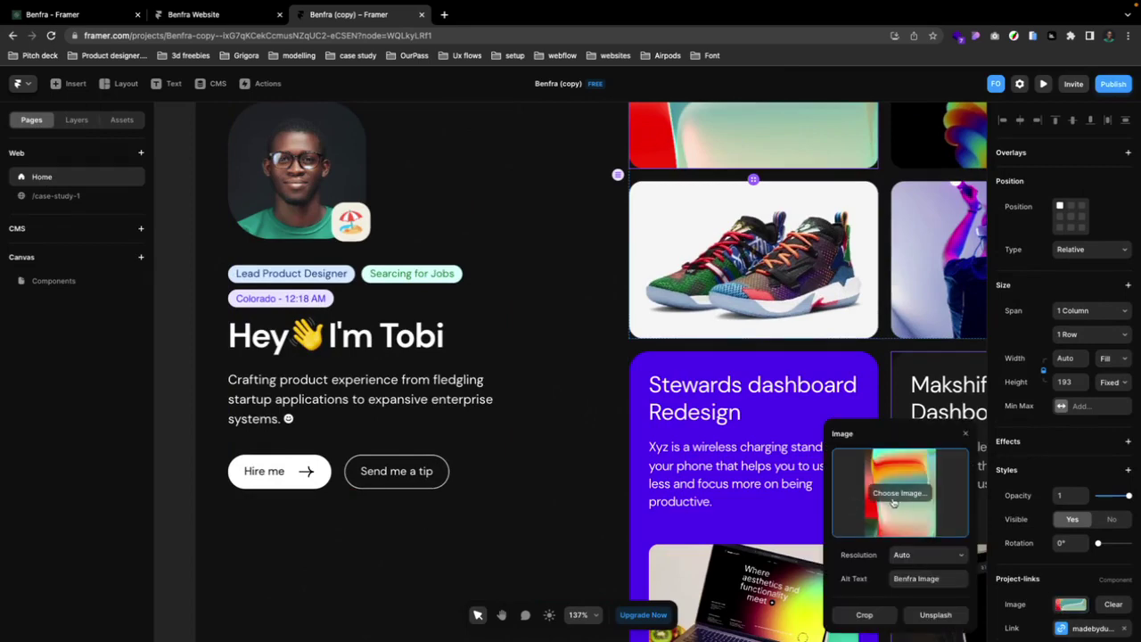
{"action": "left_click", "coordinate": [893, 495]}
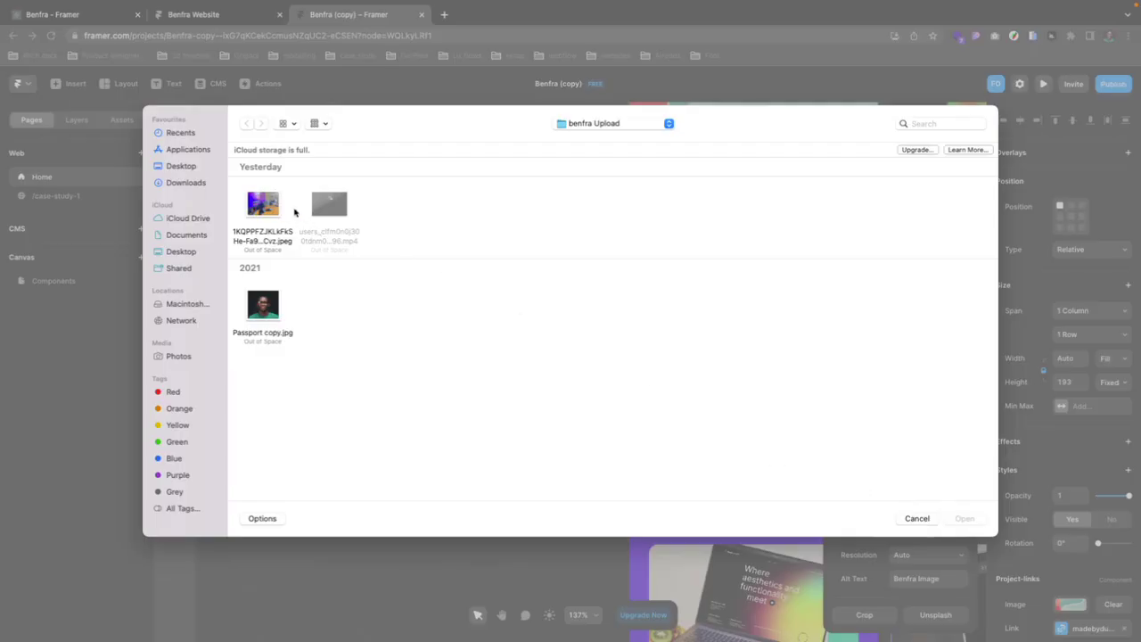
{"action": "left_click", "coordinate": [272, 207]}
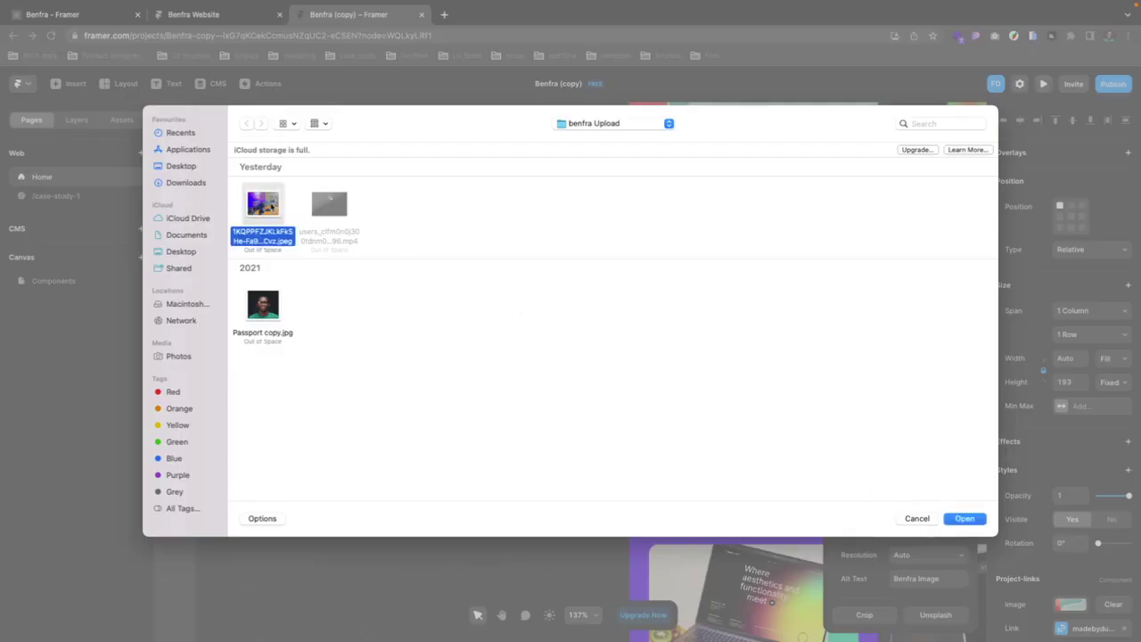
{"action": "left_click", "coordinate": [965, 518]}
{"action": "scroll", "coordinate": [753, 412], "scroll_direction": "right", "scroll_amount": 5}
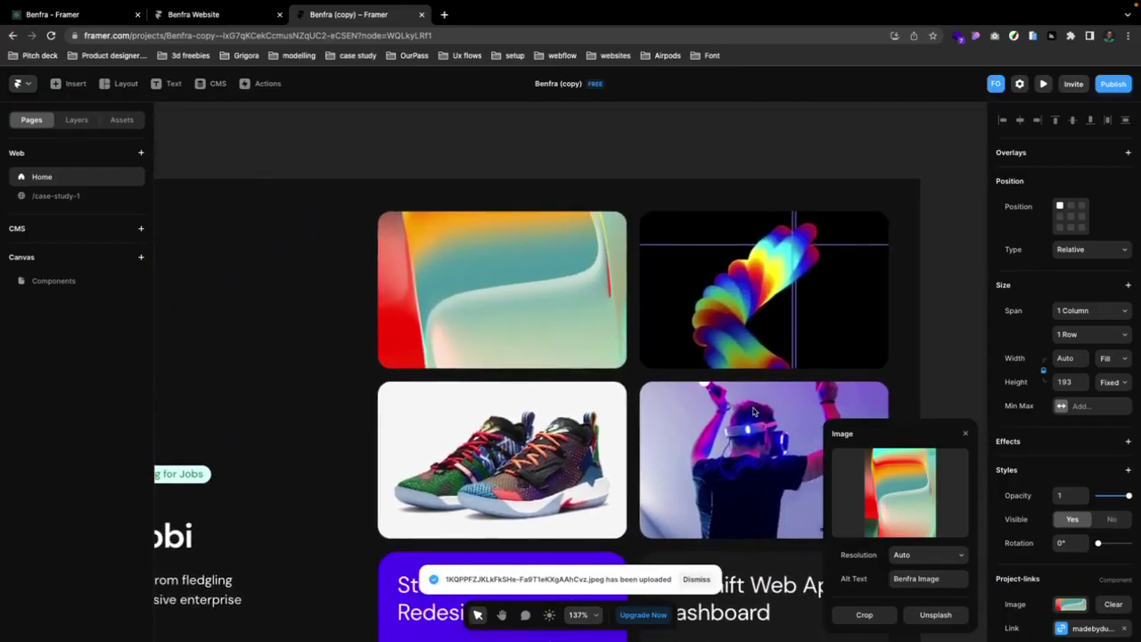
{"action": "scroll", "coordinate": [754, 411], "scroll_direction": "down", "scroll_amount": 3}
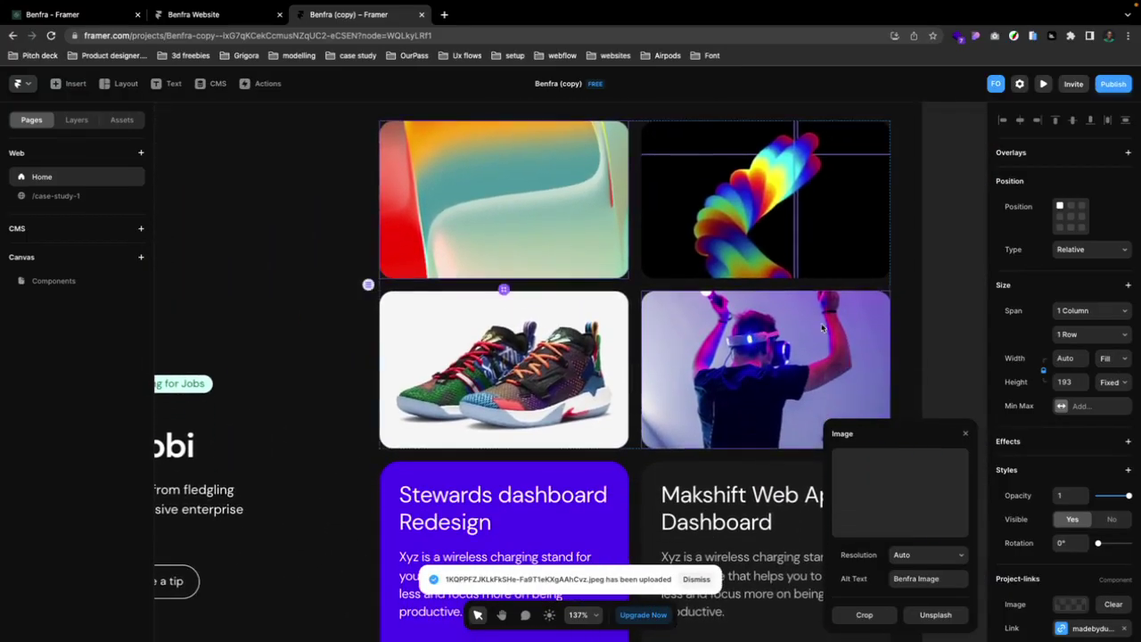
{"action": "scroll", "coordinate": [927, 338], "scroll_direction": "down", "scroll_amount": 2}
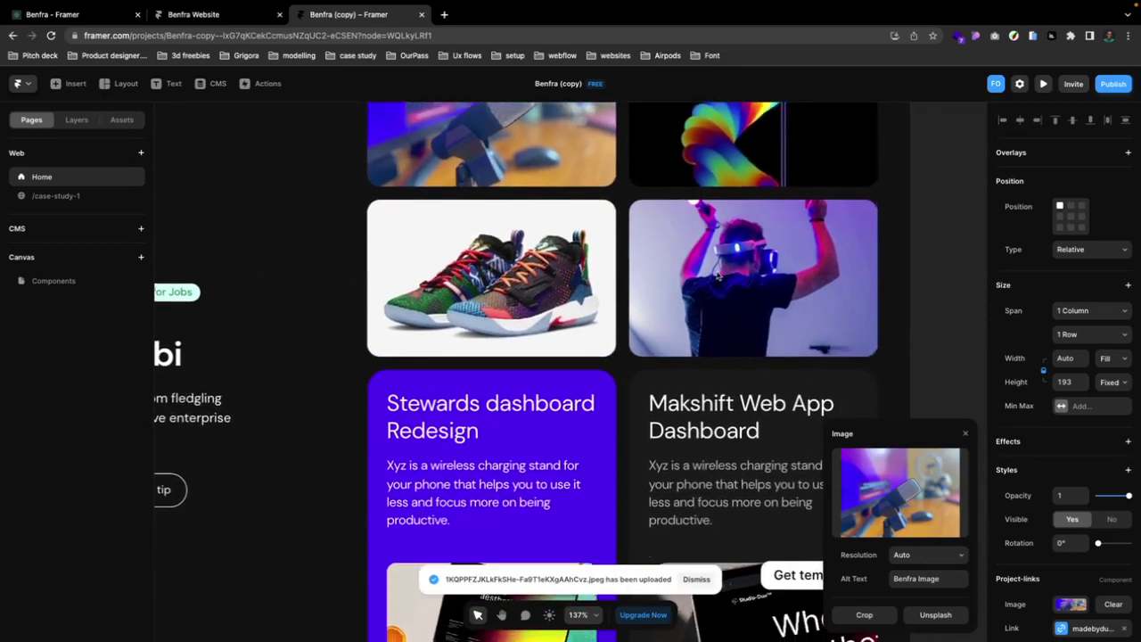
{"action": "scroll", "coordinate": [718, 277], "scroll_direction": "down", "scroll_amount": 5}
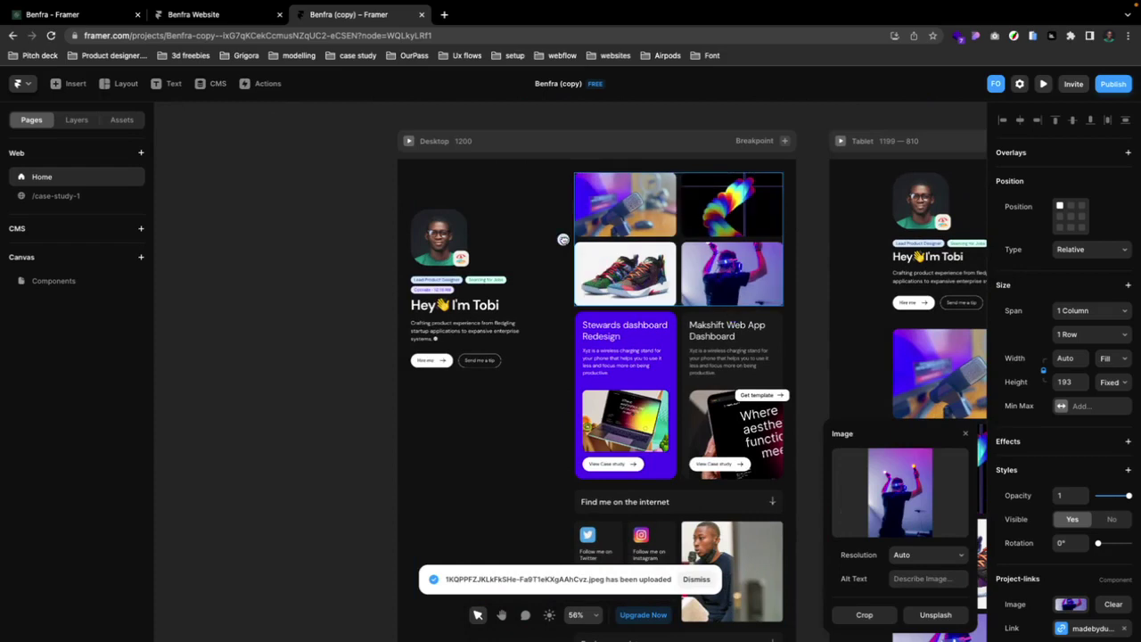
Close the image popover, deselect the project grid, and zoom in on the profile card.
{"action": "left_click", "coordinate": [649, 298]}
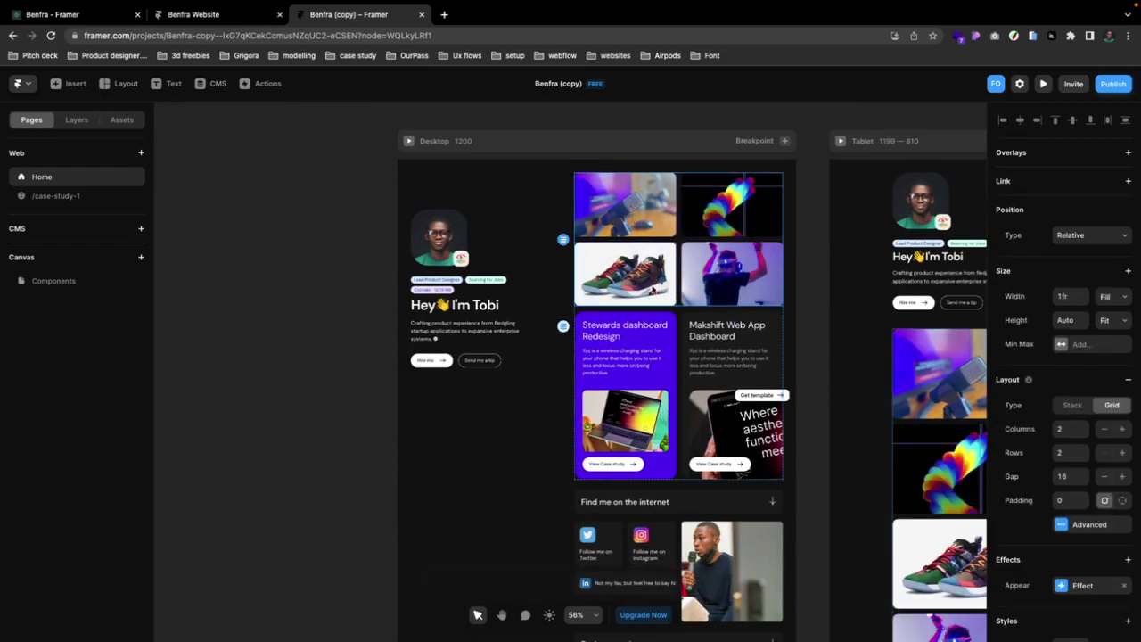
{"action": "left_click", "coordinate": [818, 258]}
{"action": "scroll", "coordinate": [815, 254], "scroll_direction": "up", "scroll_amount": 1}
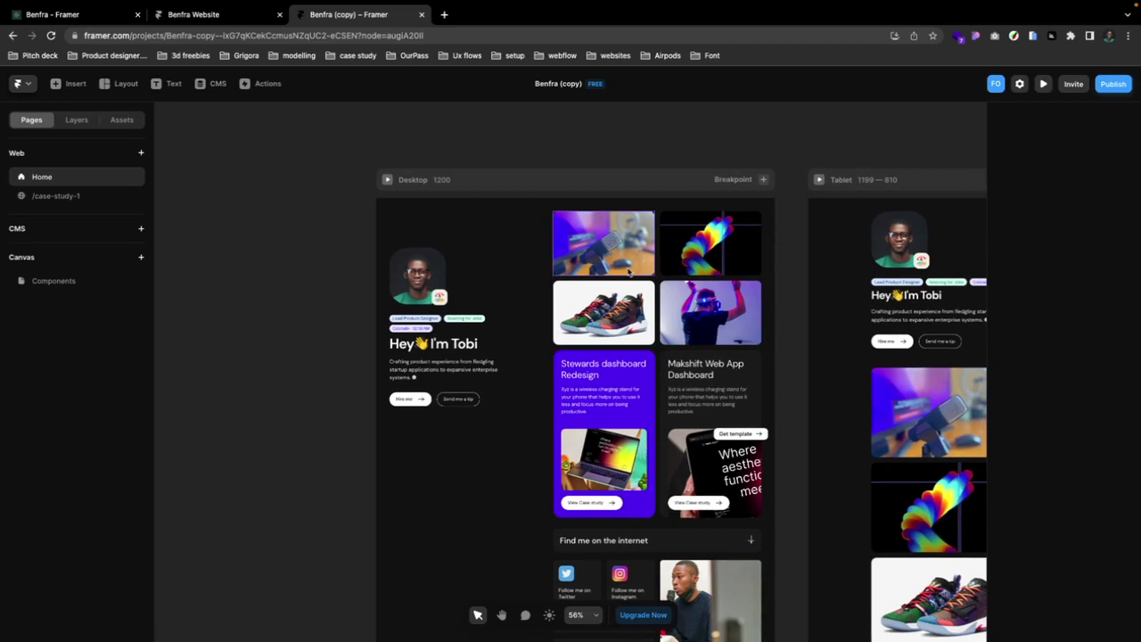
{"action": "scroll", "coordinate": [616, 364], "scroll_direction": "down", "scroll_amount": 1}
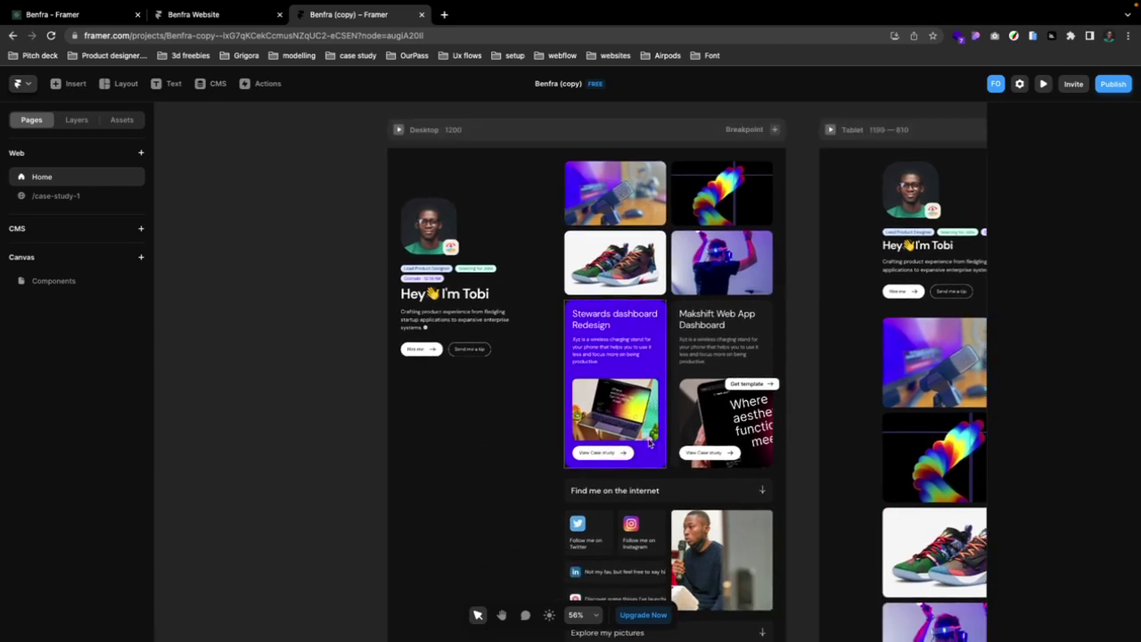
{"action": "scroll", "coordinate": [654, 430], "scroll_direction": "right", "scroll_amount": 5}
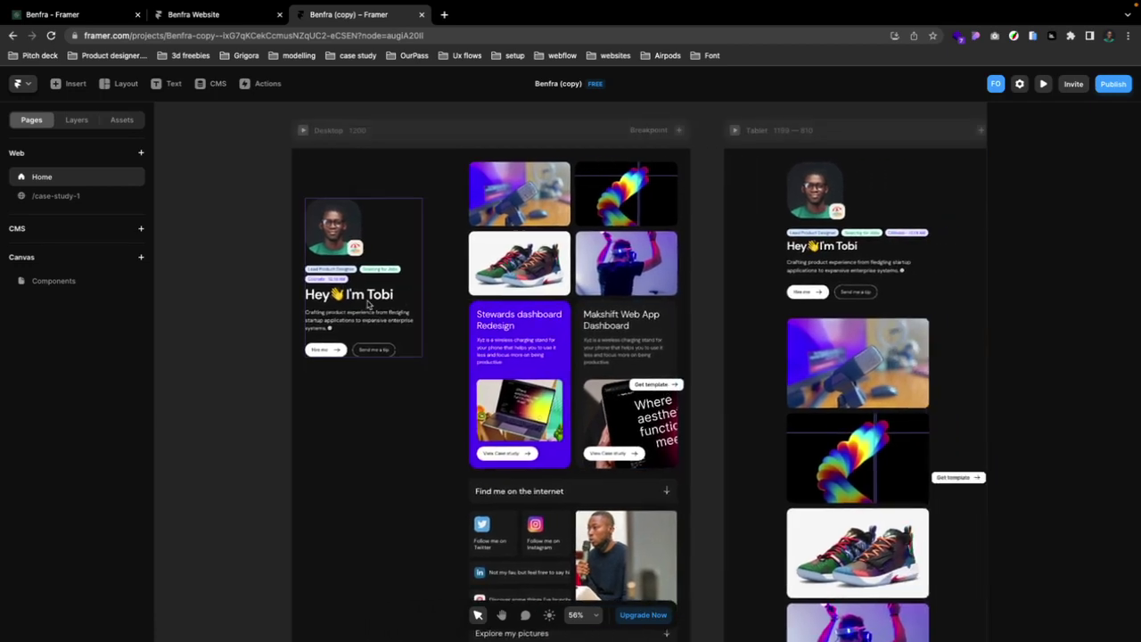
{"action": "scroll", "coordinate": [367, 305], "scroll_direction": "up", "scroll_amount": 2}
{"action": "scroll", "coordinate": [368, 305], "scroll_direction": "up", "scroll_amount": 5}
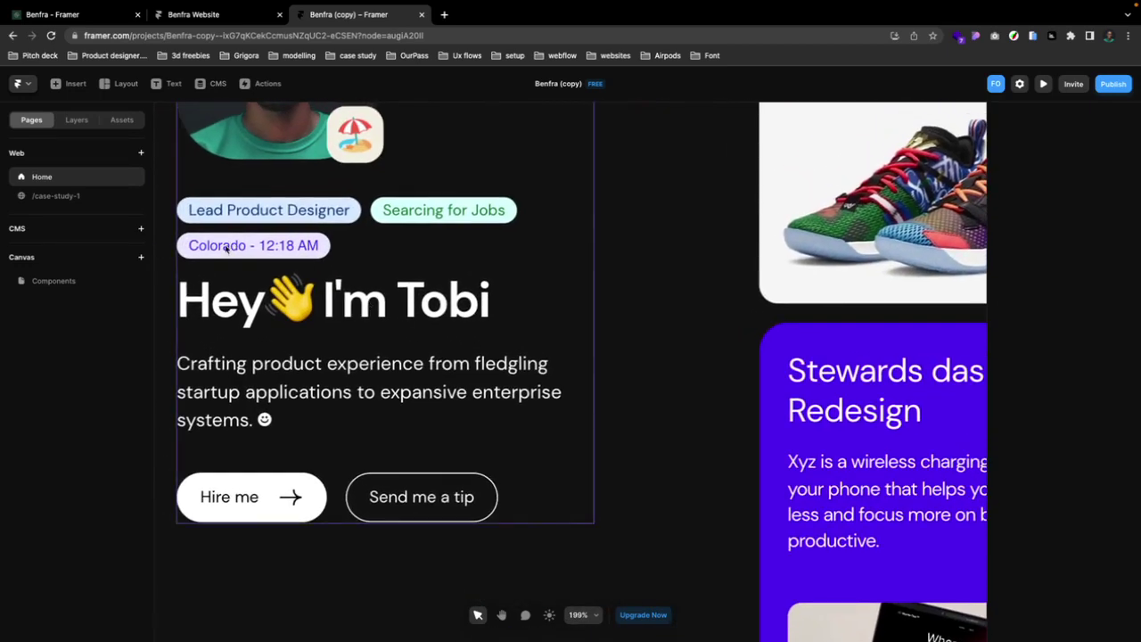
Inside the profile-card component, check the time tag's Colorado location and -6 timezone.
{"action": "double_click", "coordinate": [225, 249]}
{"action": "left_click", "coordinate": [225, 250]}
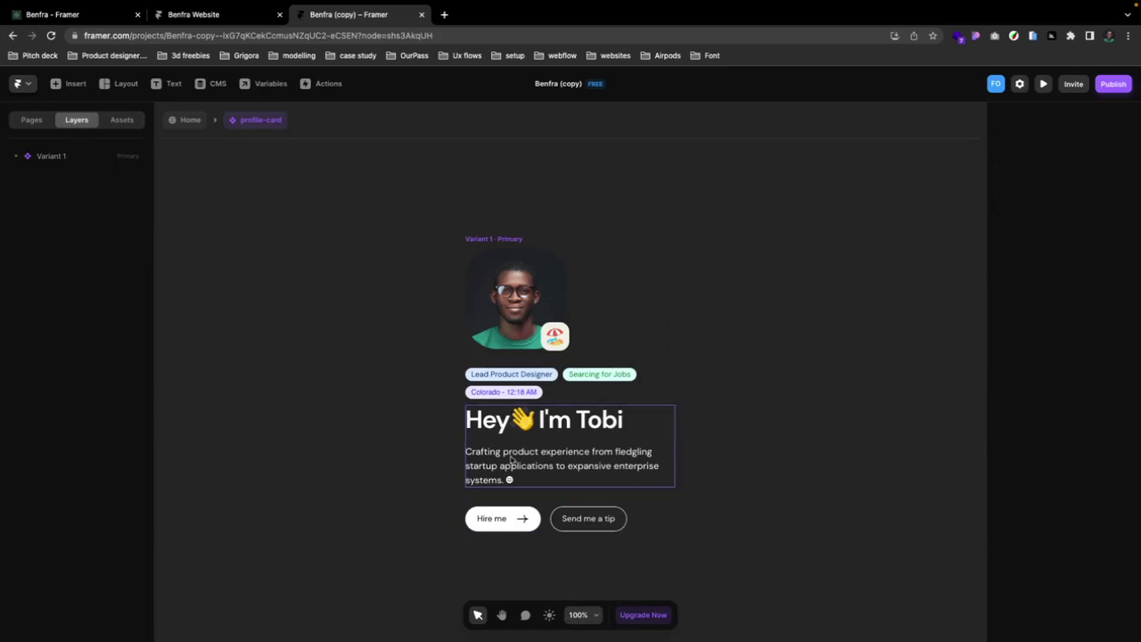
{"action": "left_click", "coordinate": [504, 393]}
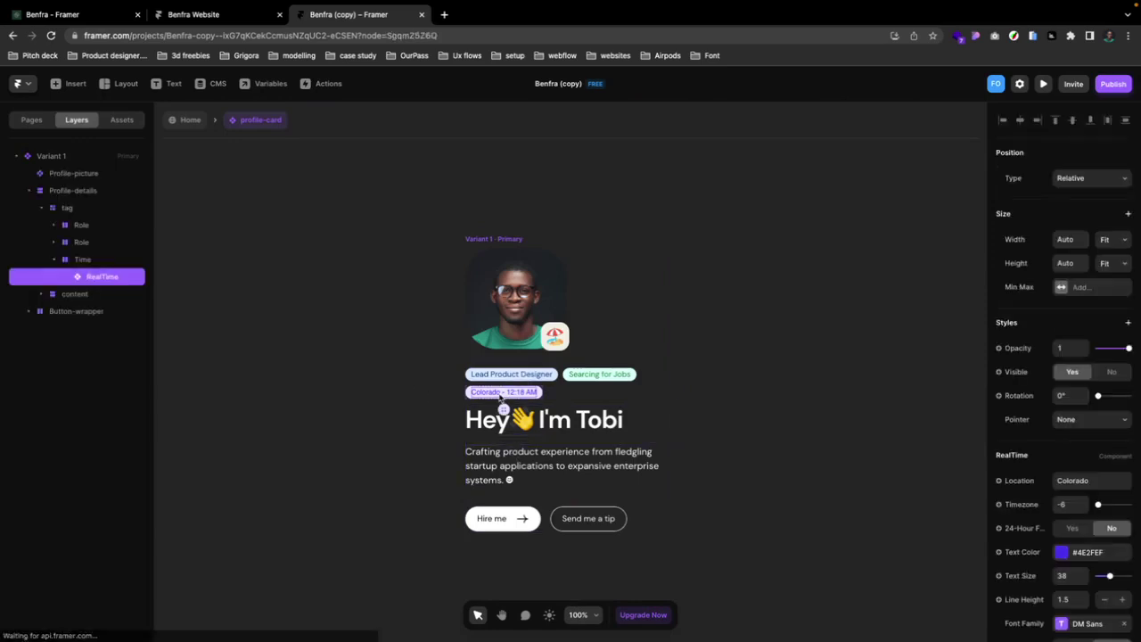
{"action": "left_click", "coordinate": [1069, 506]}
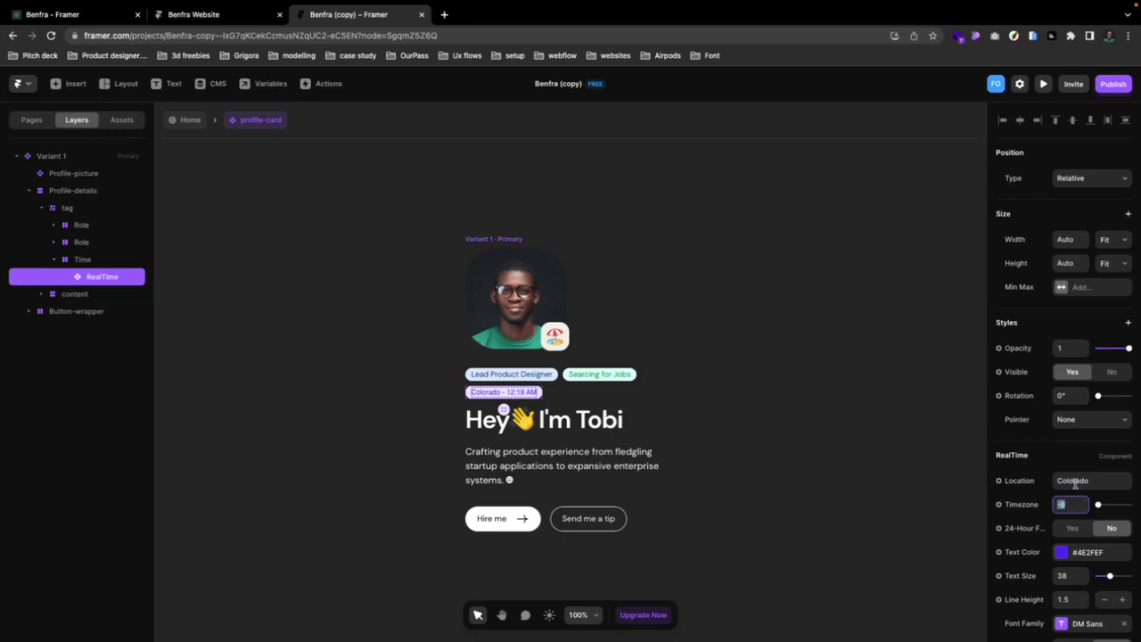
{"action": "left_click", "coordinate": [1103, 480]}
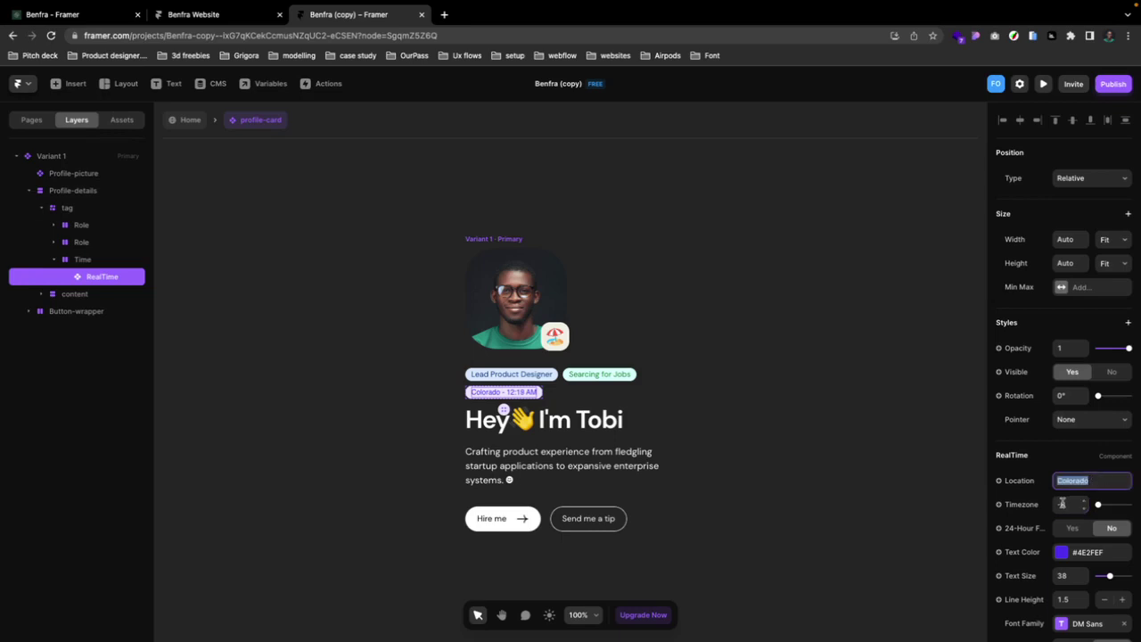
{"action": "left_click", "coordinate": [855, 415]}
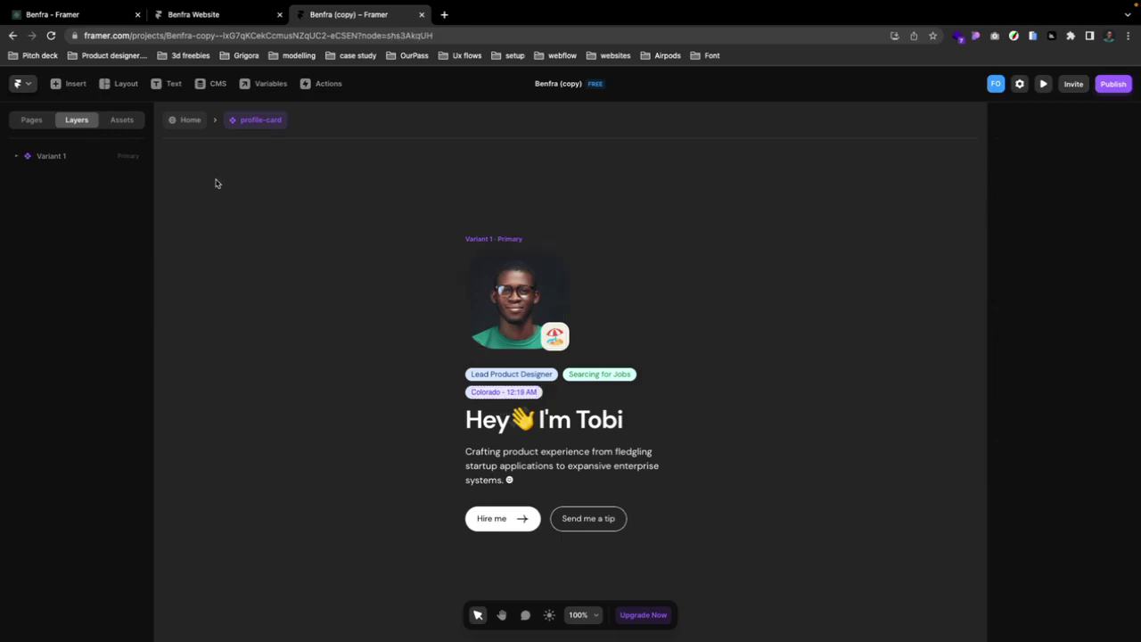
Go back to the Home page canvas and clear the selection.
{"action": "left_click", "coordinate": [33, 120]}
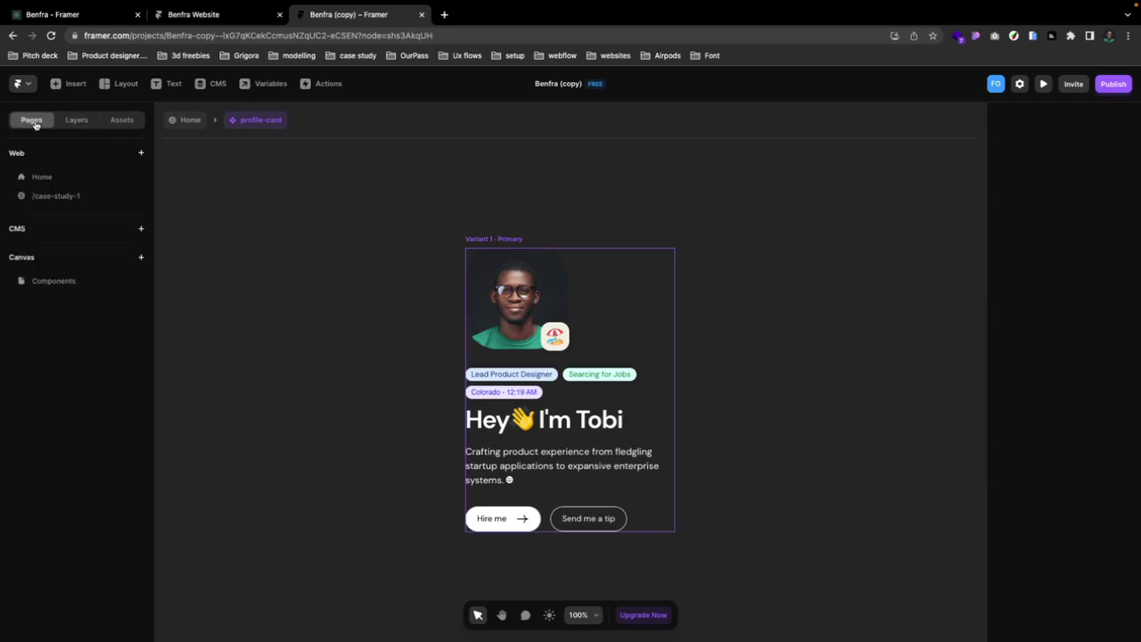
{"action": "left_click", "coordinate": [53, 177]}
{"action": "scroll", "coordinate": [330, 283], "scroll_direction": "down", "scroll_amount": 5}
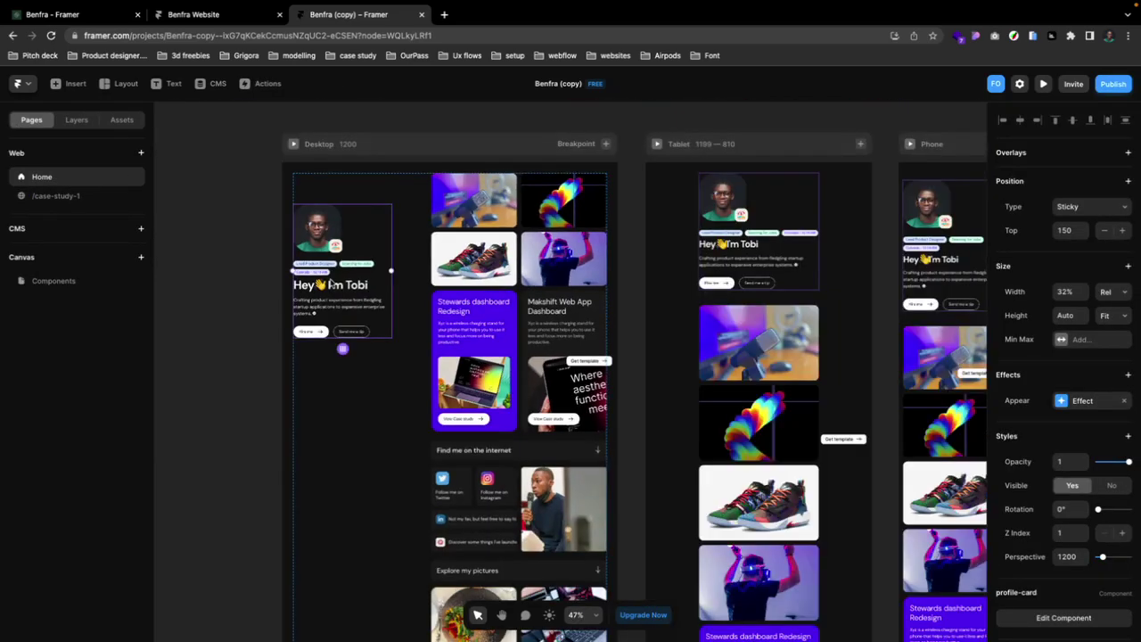
{"action": "left_click", "coordinate": [385, 108]}
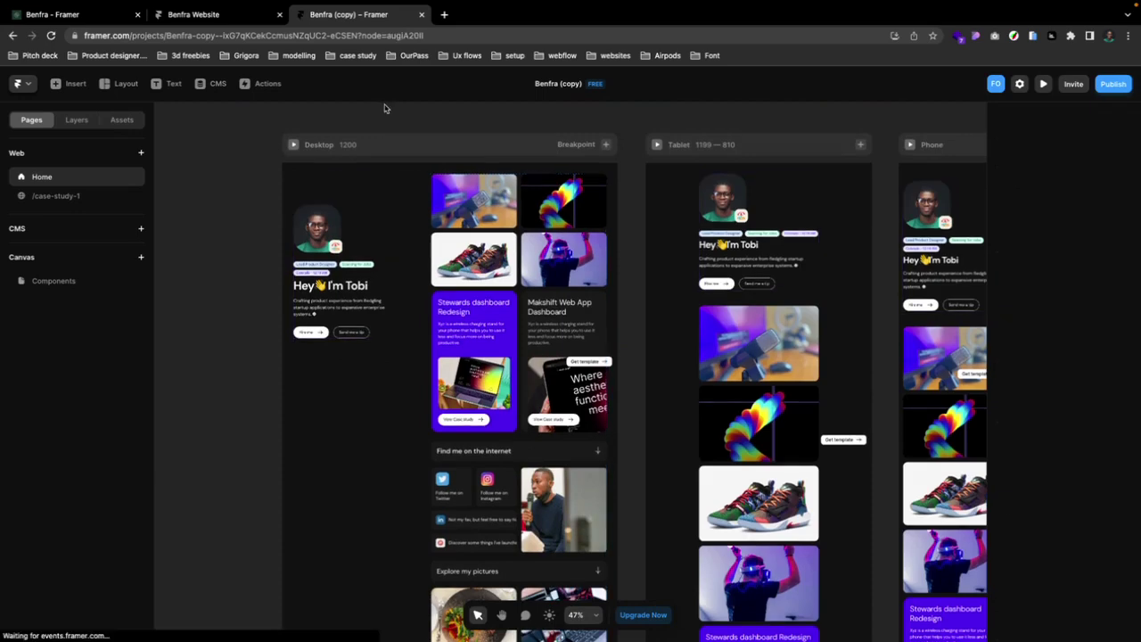